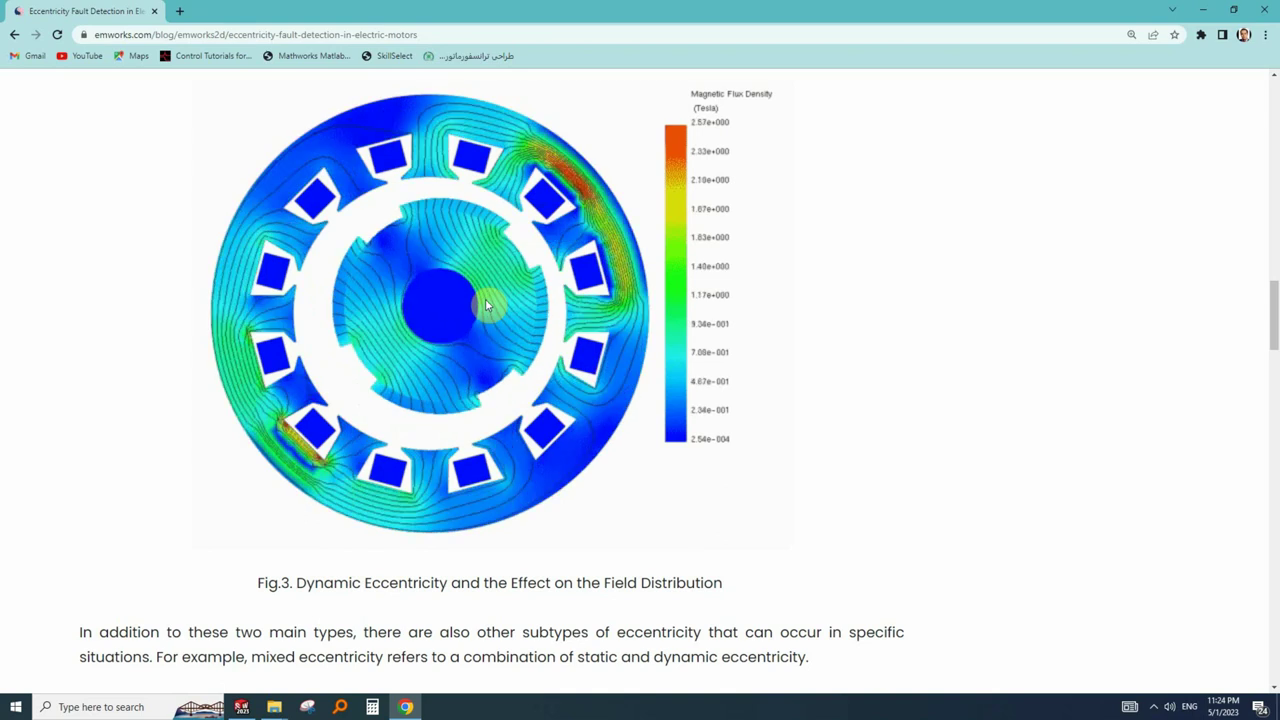
Scroll through the article's Fig.2–Fig.4 eccentricity figures, then back up to the title.
scroll(487, 303, up, 1)
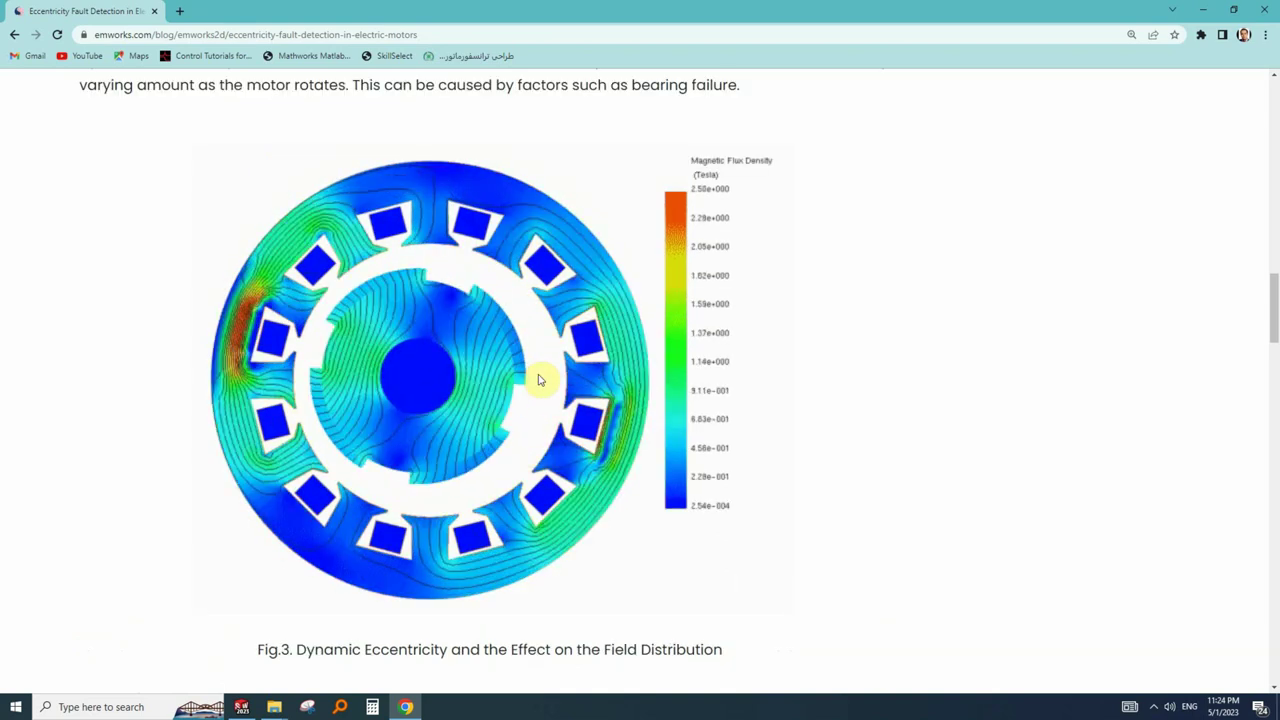
scroll(530, 385, up, 6)
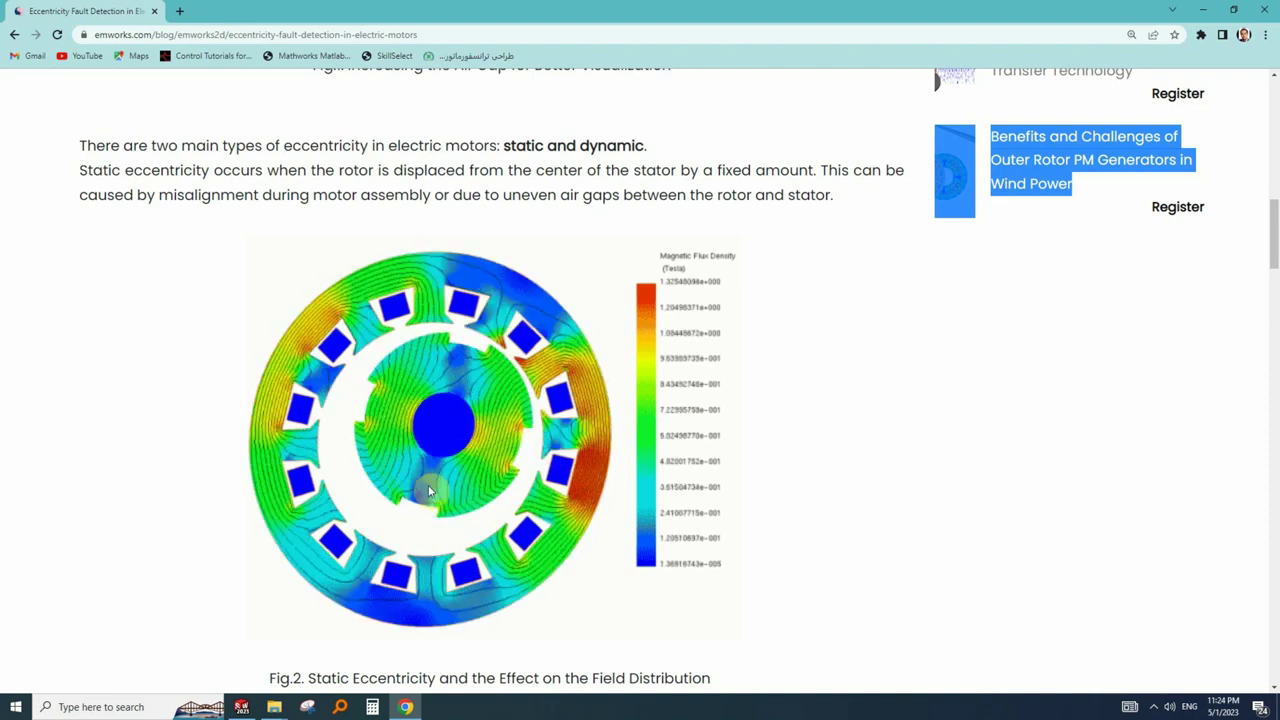
scroll(425, 327, down, 2)
scroll(425, 327, down, 4)
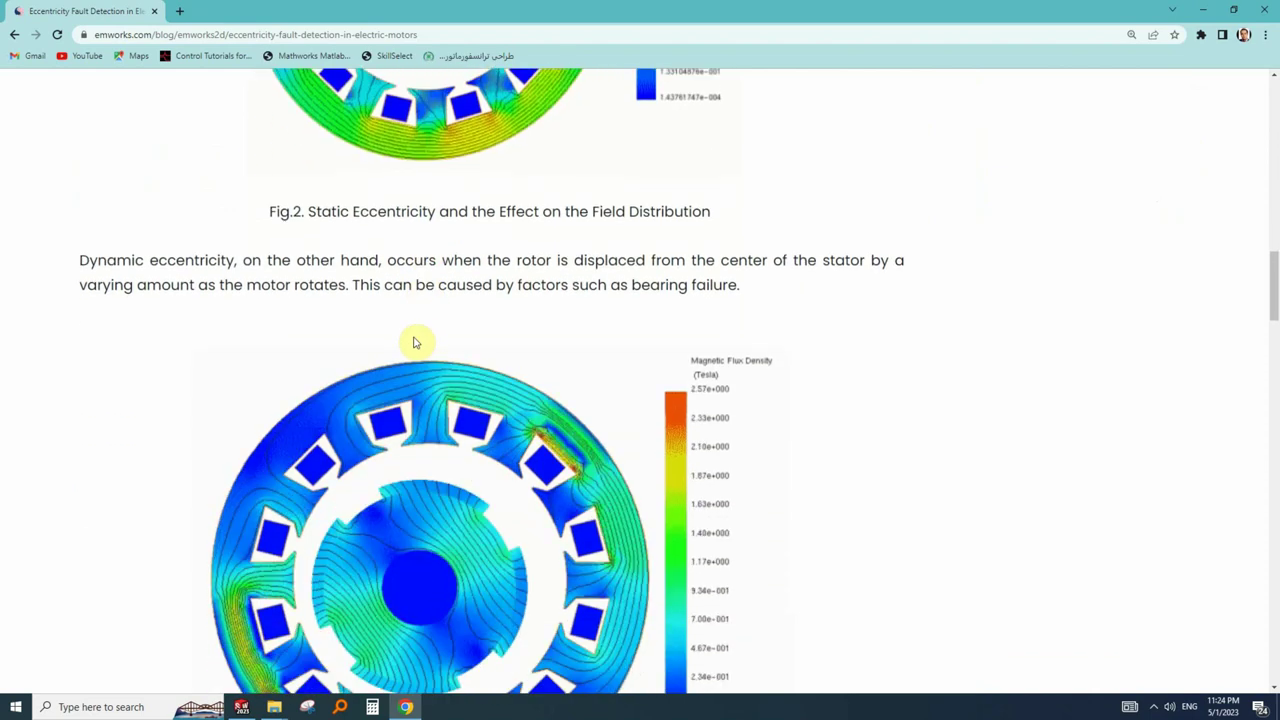
scroll(416, 350, down, 1)
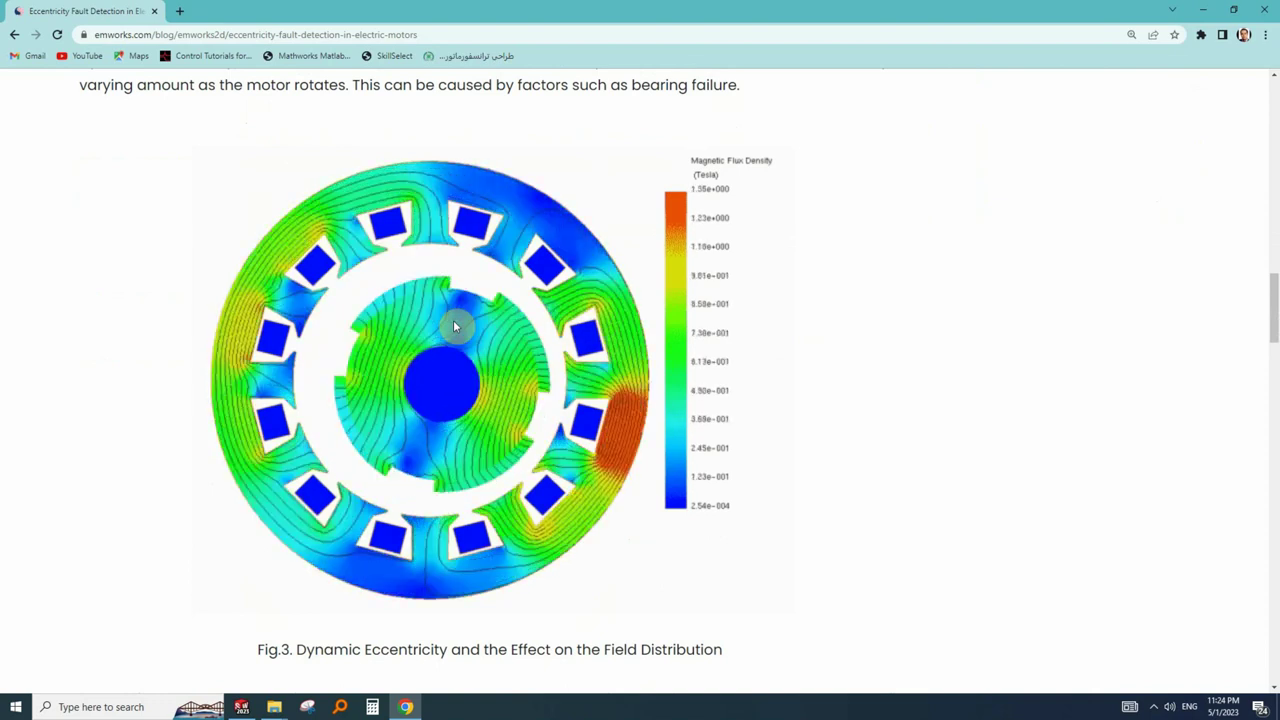
scroll(453, 327, down, 5)
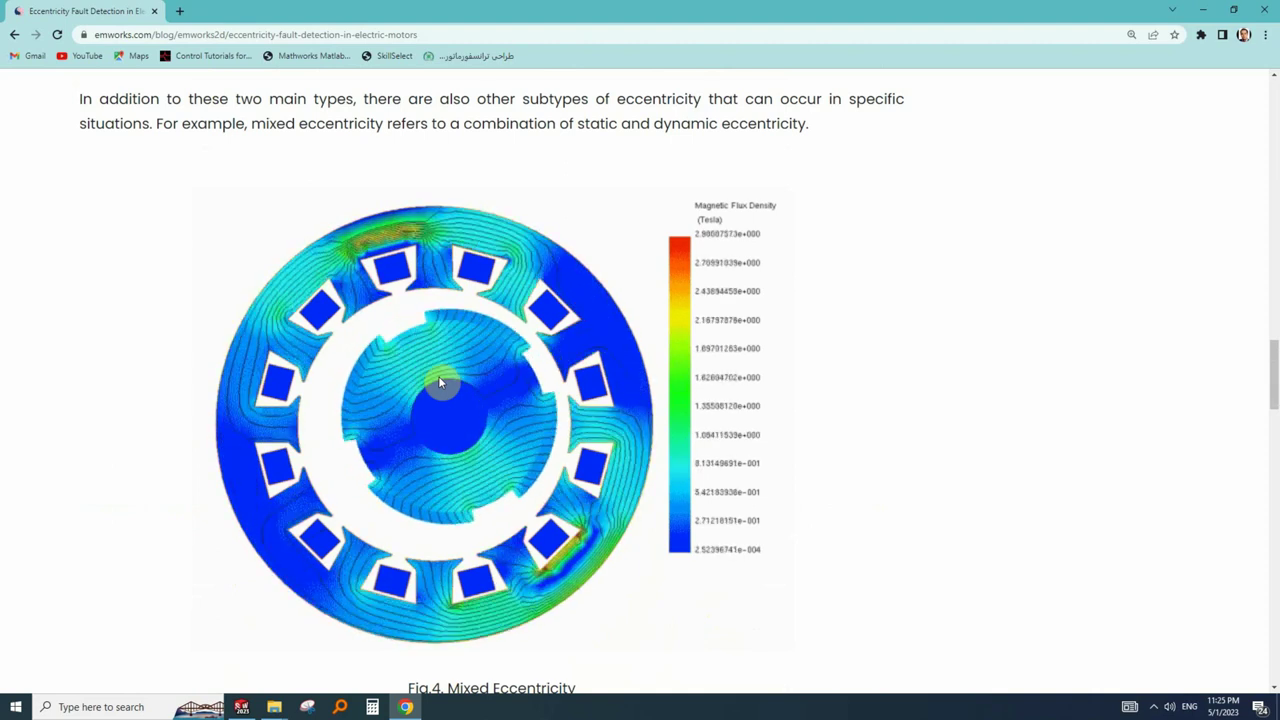
scroll(446, 382, up, 5)
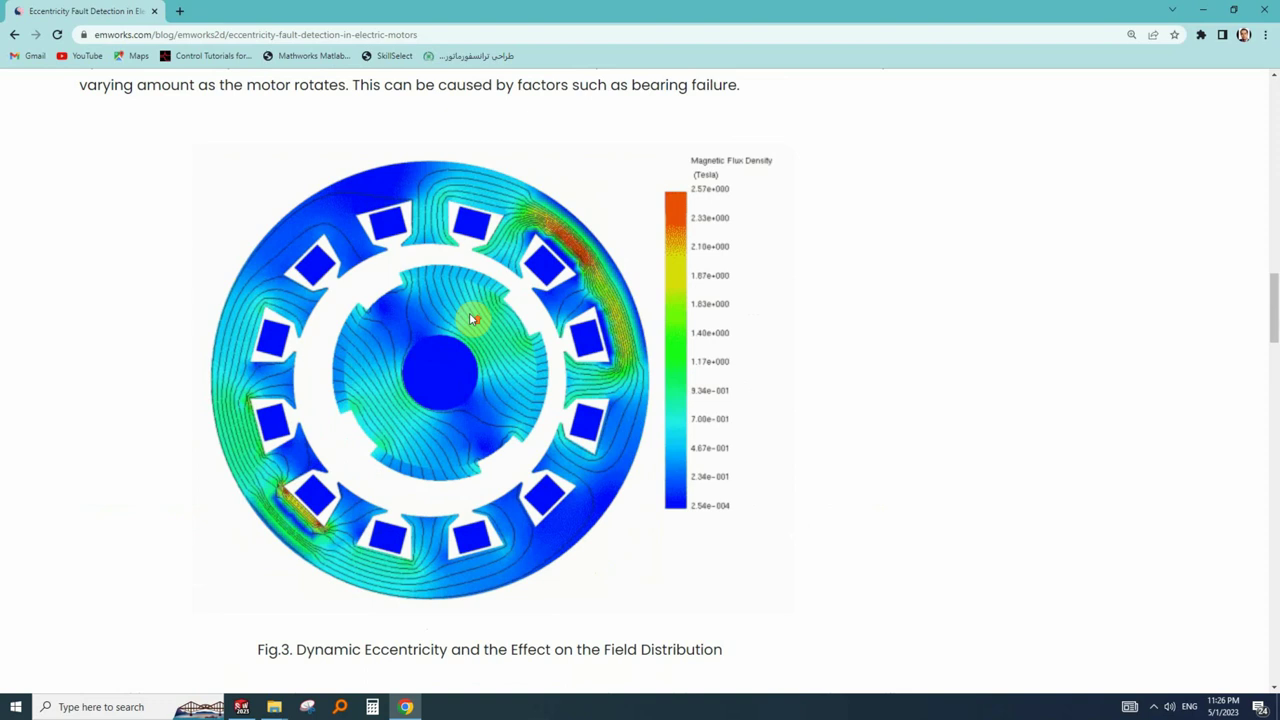
scroll(469, 318, up, 1)
scroll(470, 315, up, 4)
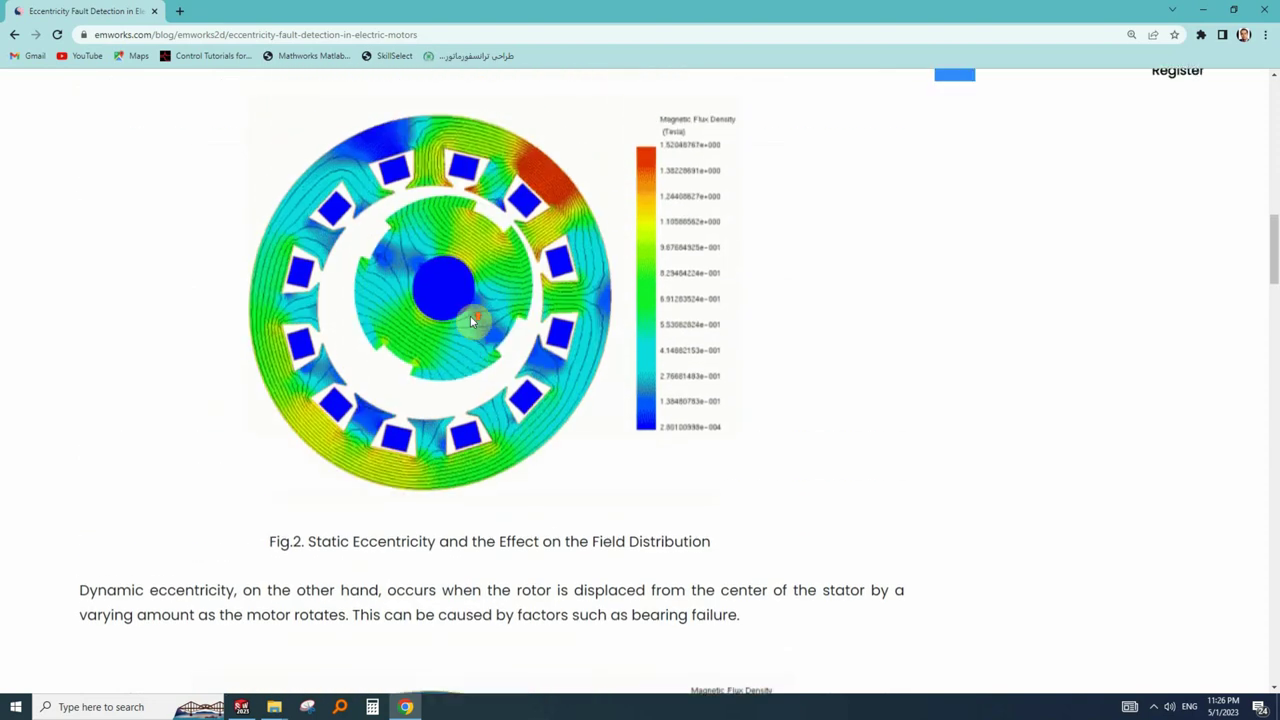
scroll(470, 316, up, 10)
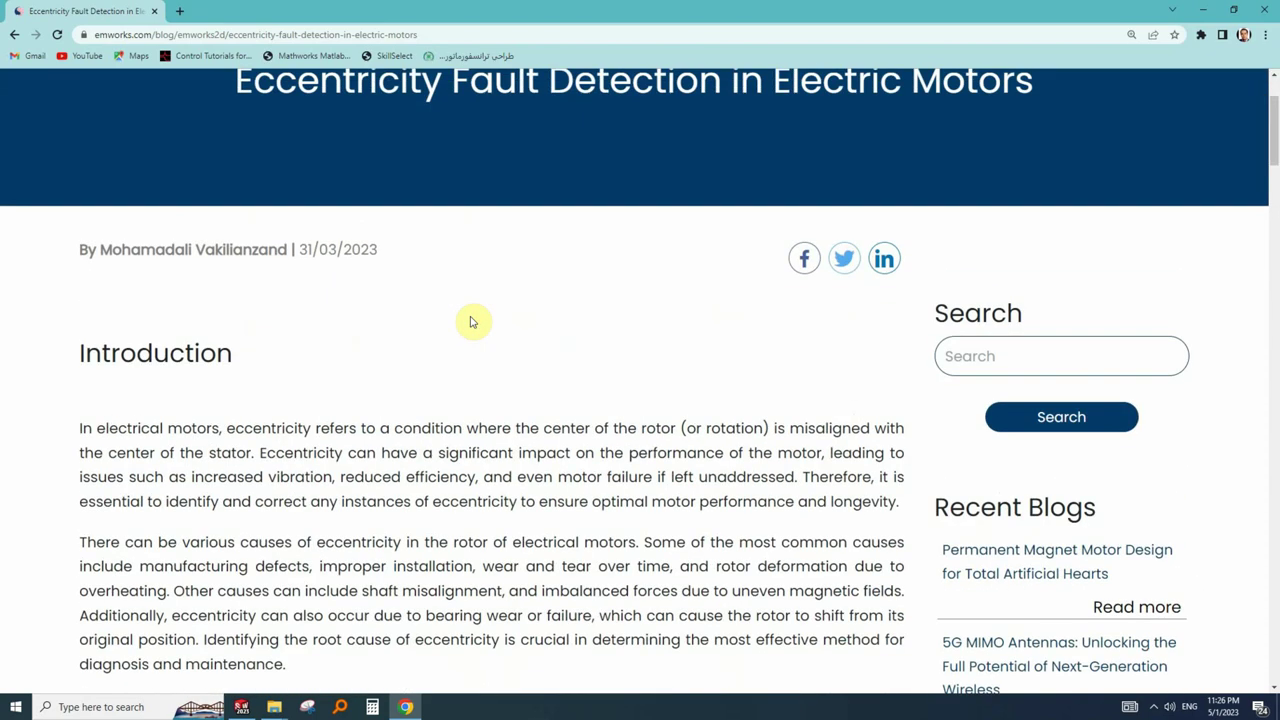
scroll(470, 318, up, 1)
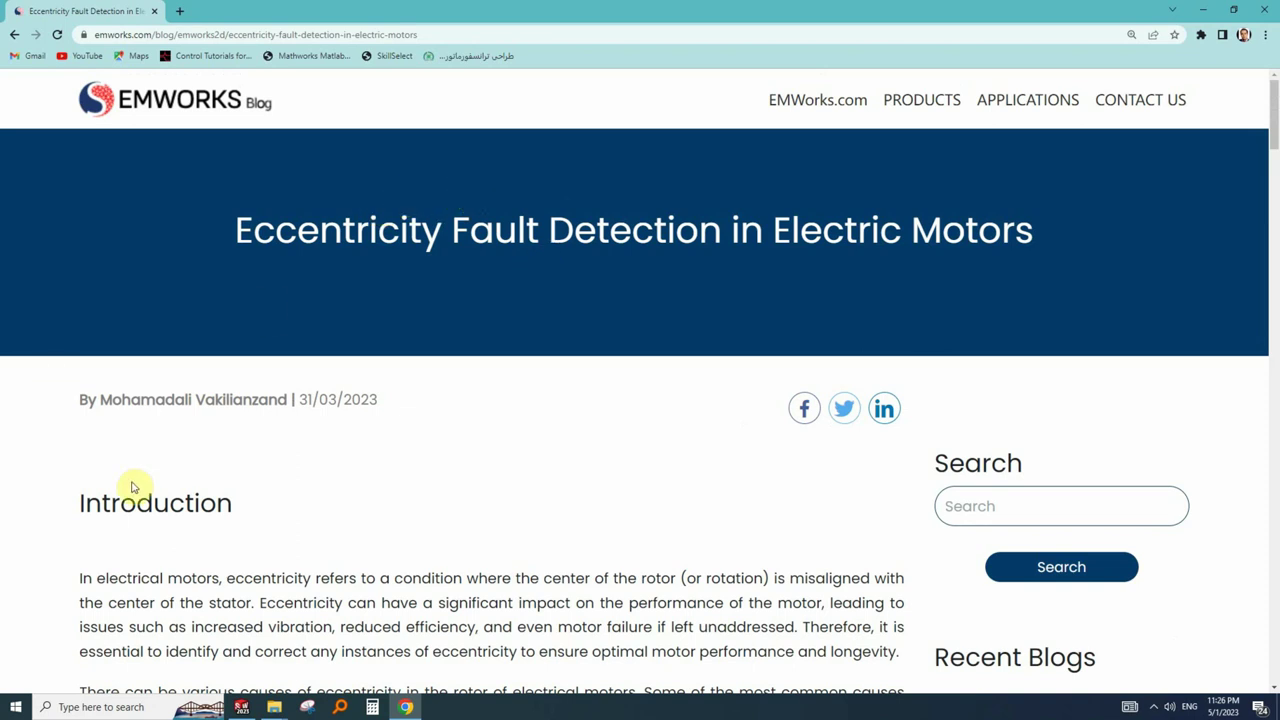
Load emworks.com by entering 'emworks' in the Chrome address bar.
click(239, 36)
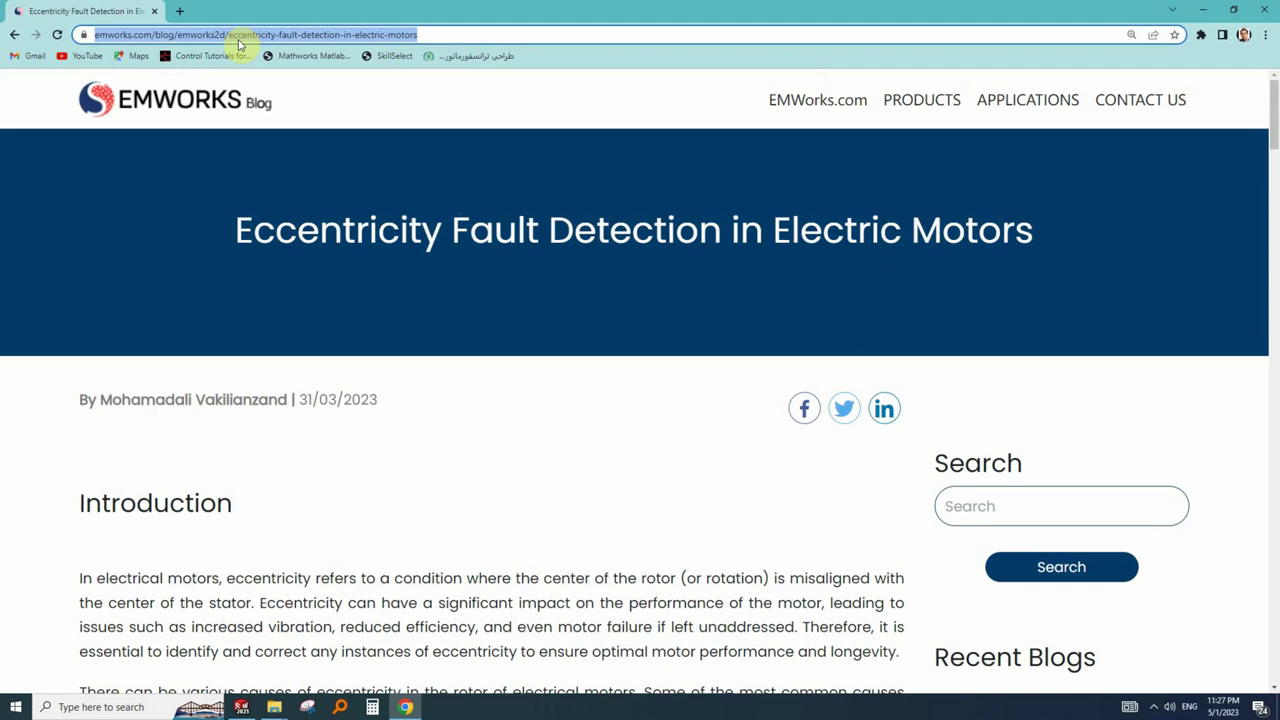
text(emwo)
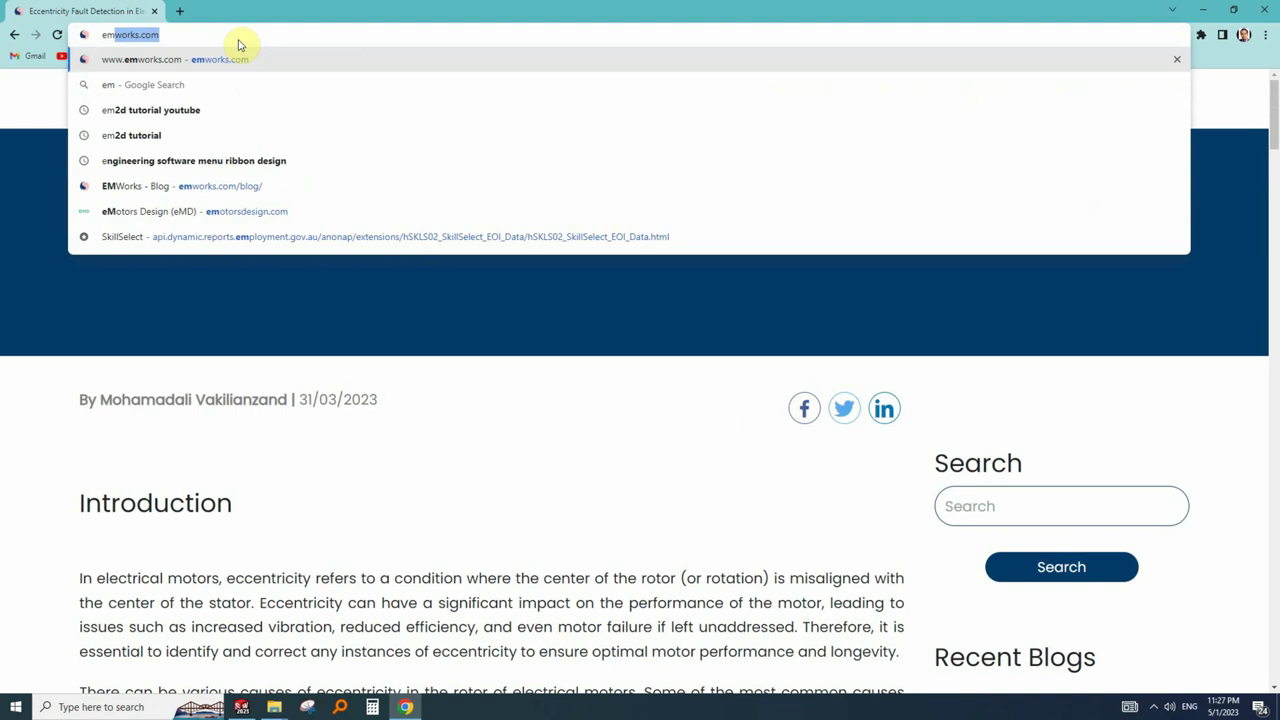
text(rks)
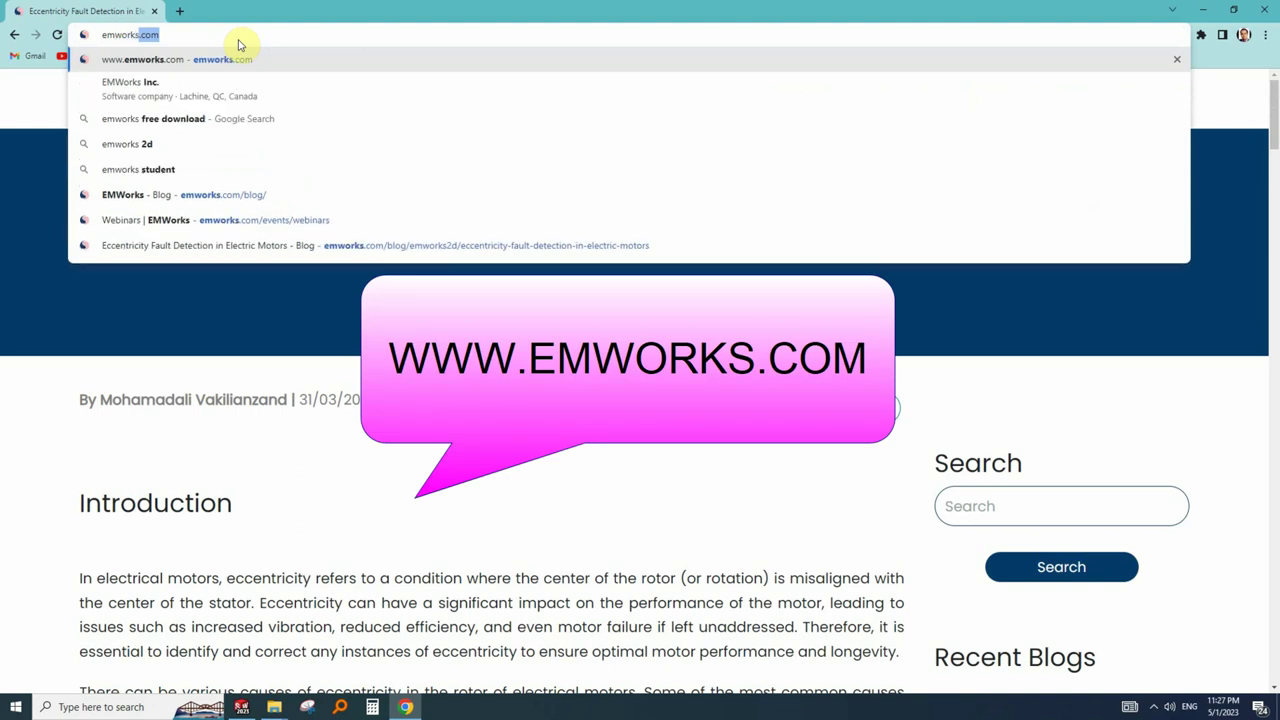
key(Return)
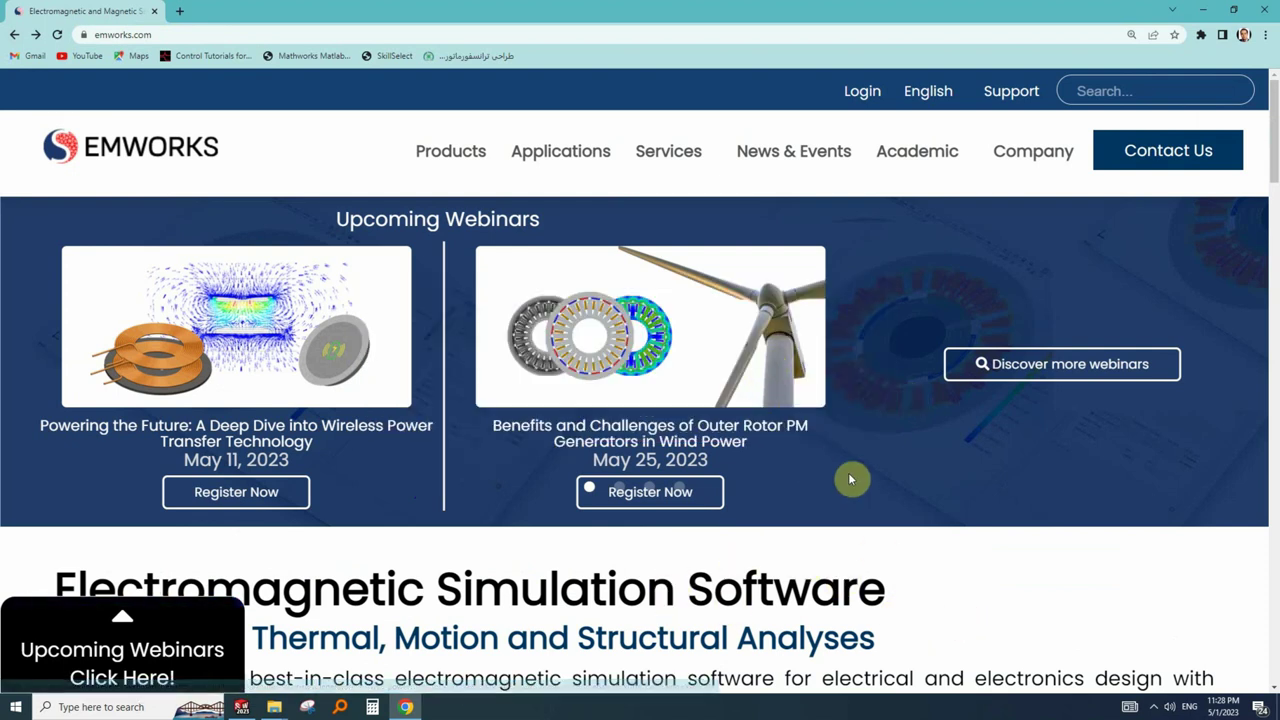
Open the Blog from News & Events and pick the 'Eccentricity Fault Detection in Electric Motors' card.
mouse_move(794, 150)
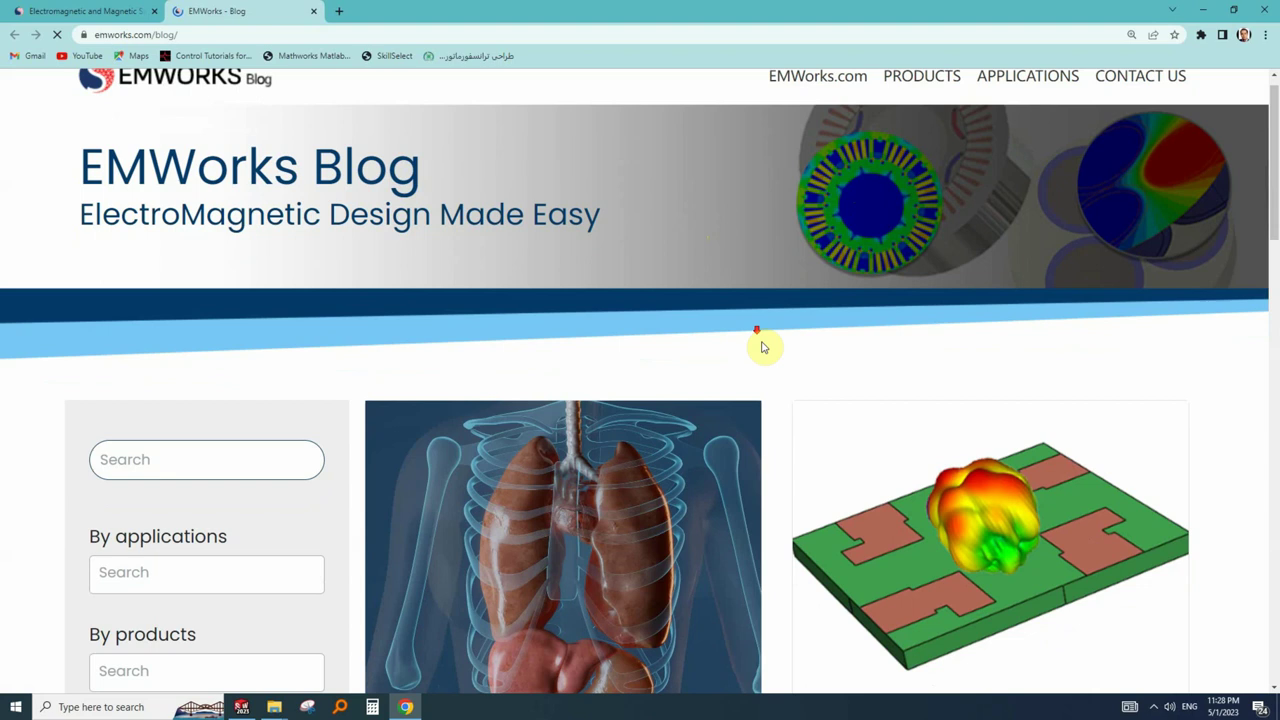
scroll(763, 347, down, 6)
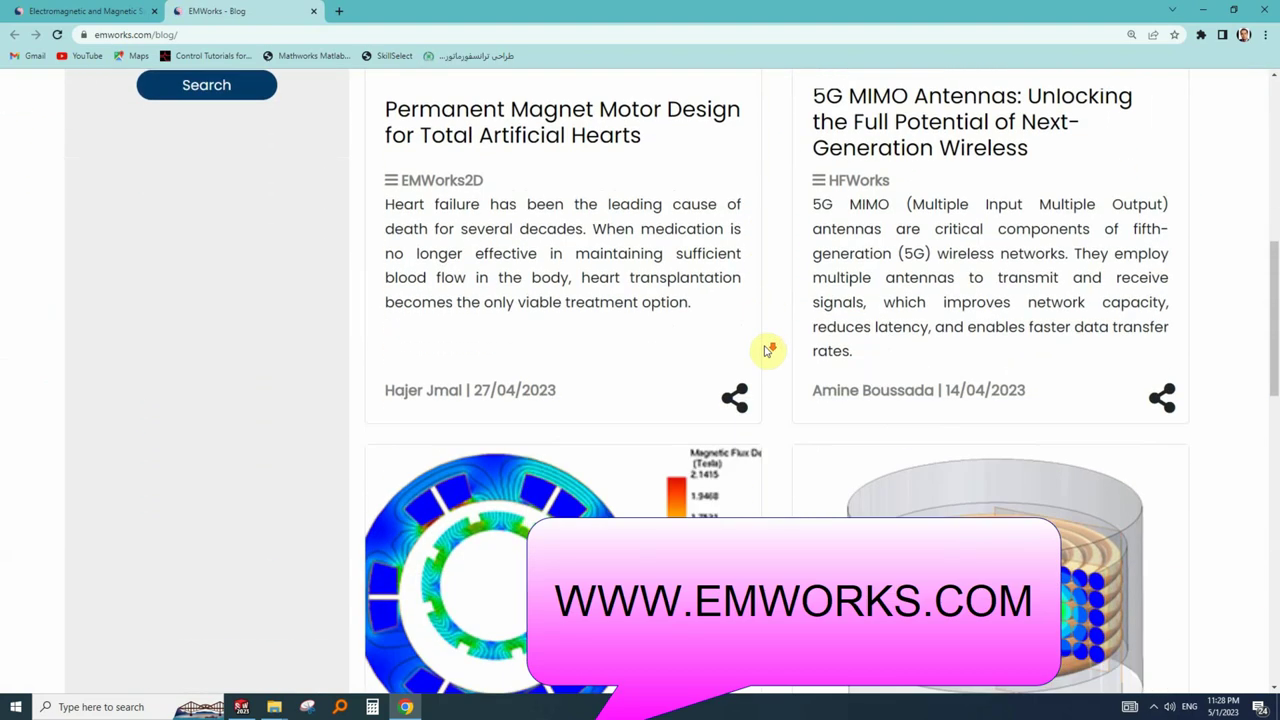
scroll(767, 350, down, 1)
scroll(441, 423, down, 2)
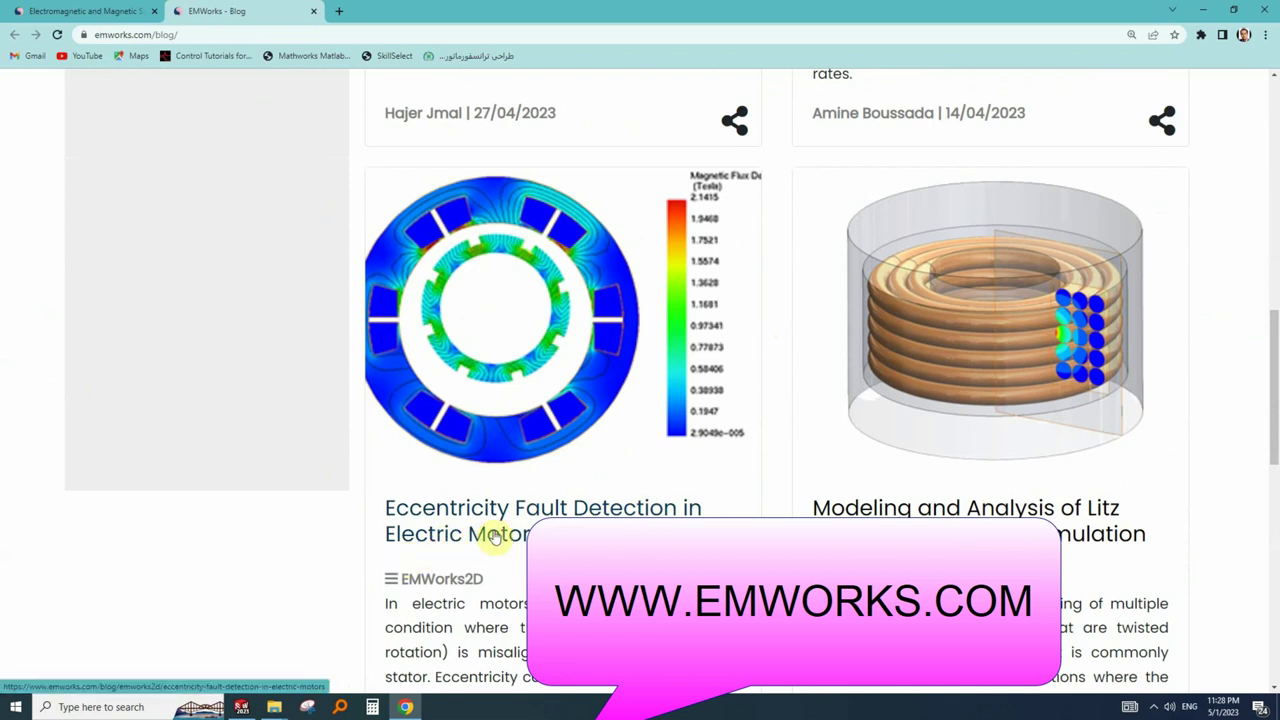
click(478, 446)
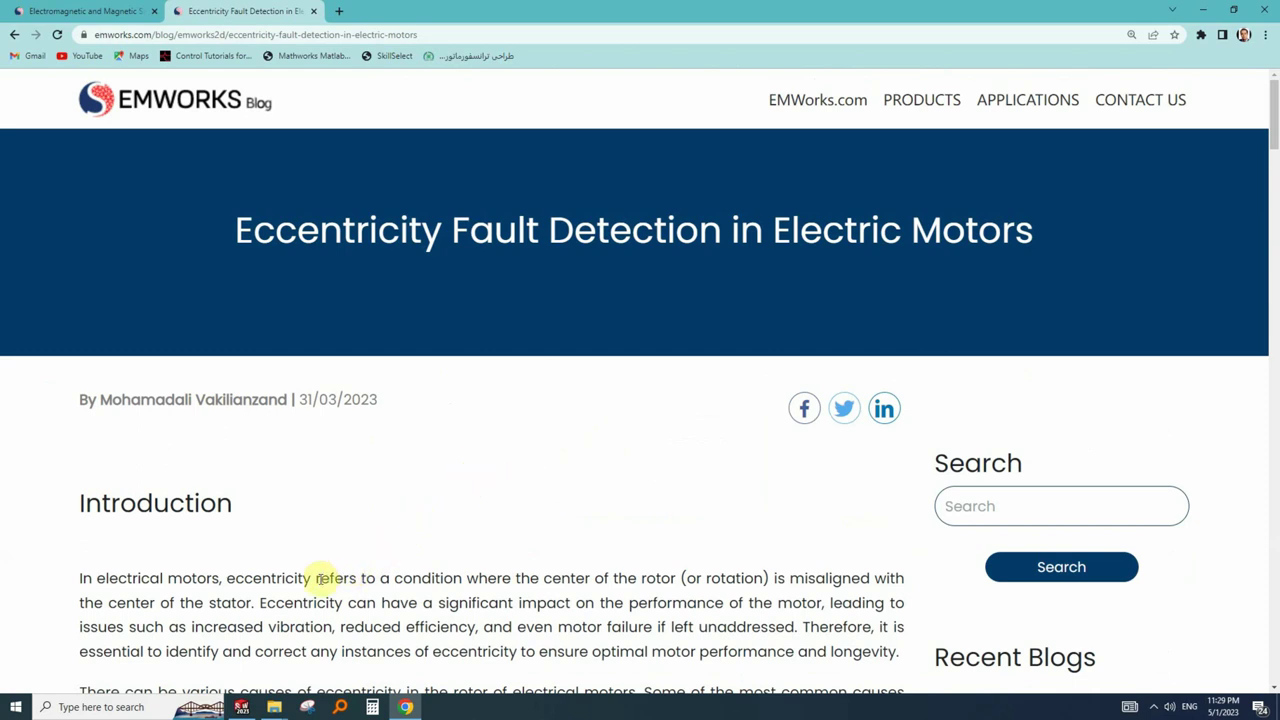
mouse_move(241, 707)
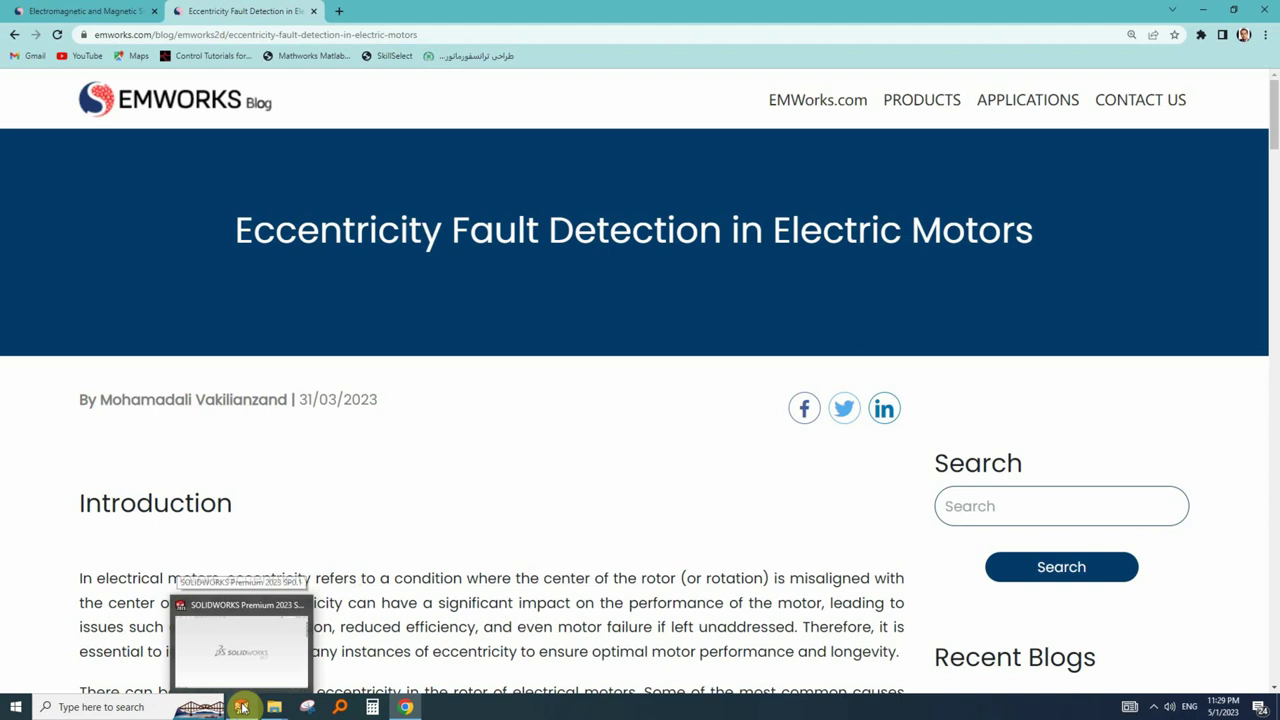
Switch to SOLIDWORKS and launch Tools > EMWorks Products > EMWorks2D > Demo Viewer.
click(241, 707)
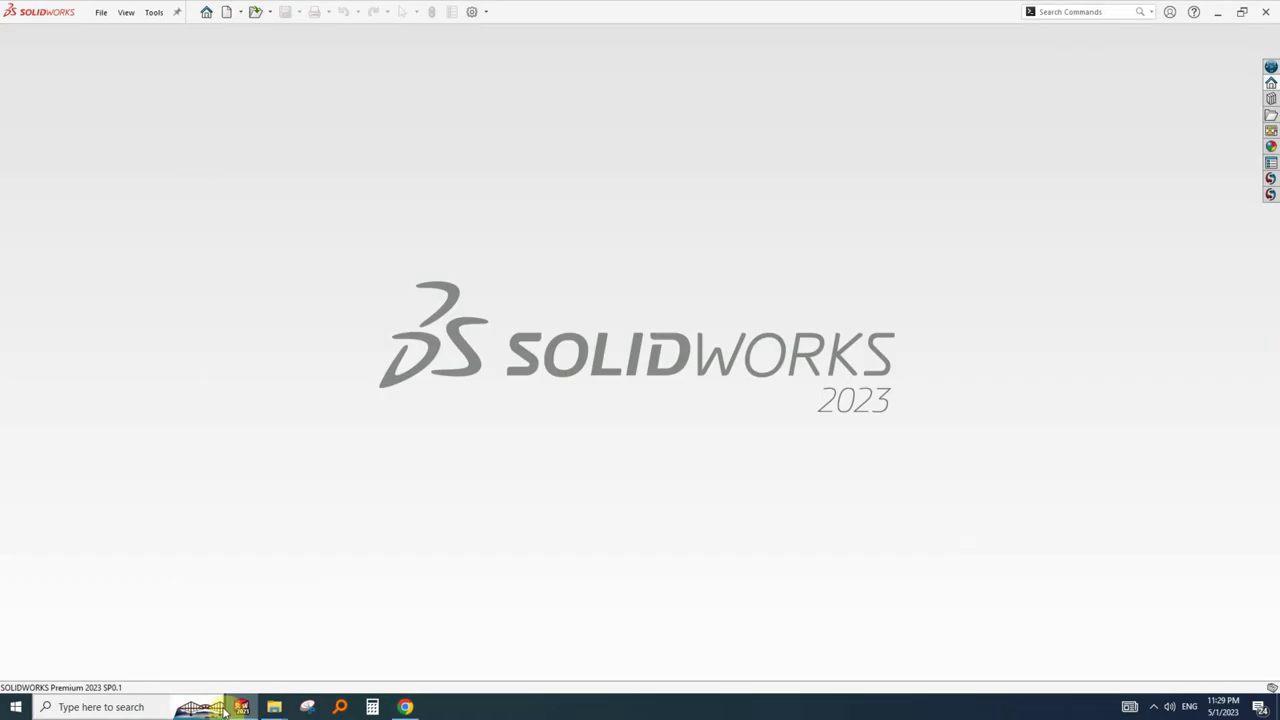
click(147, 12)
mouse_move(227, 88)
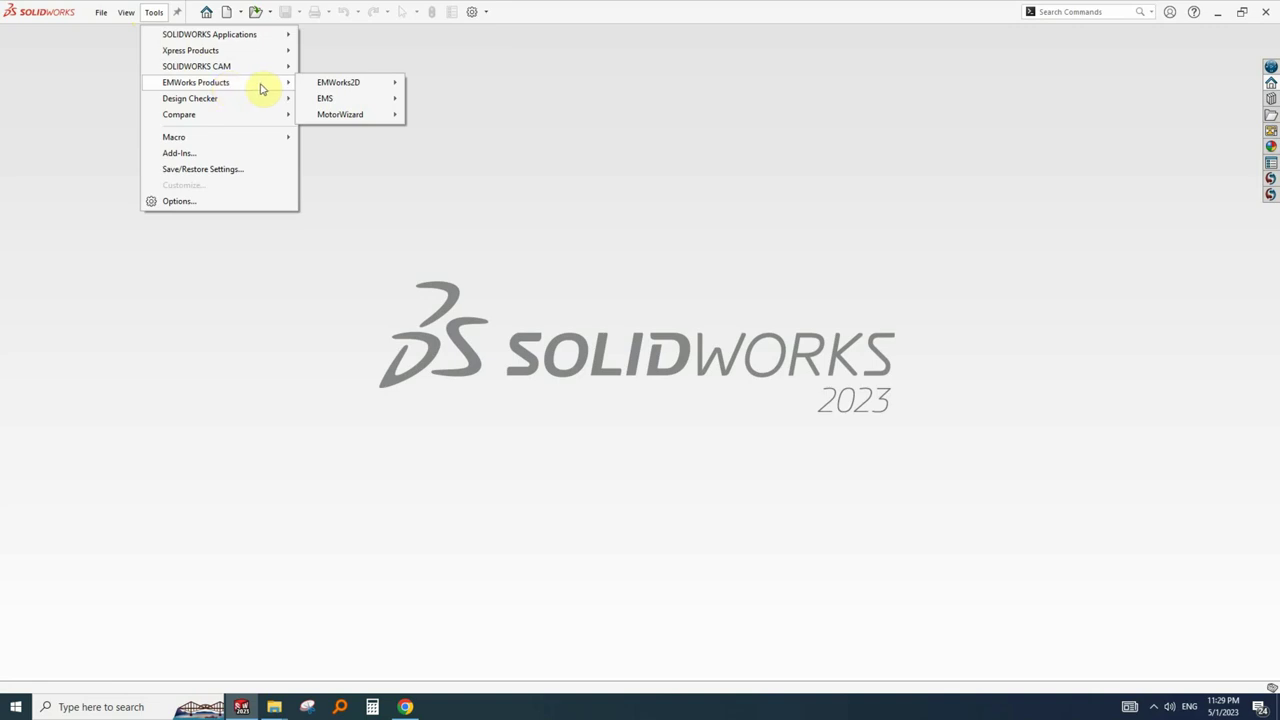
mouse_move(330, 88)
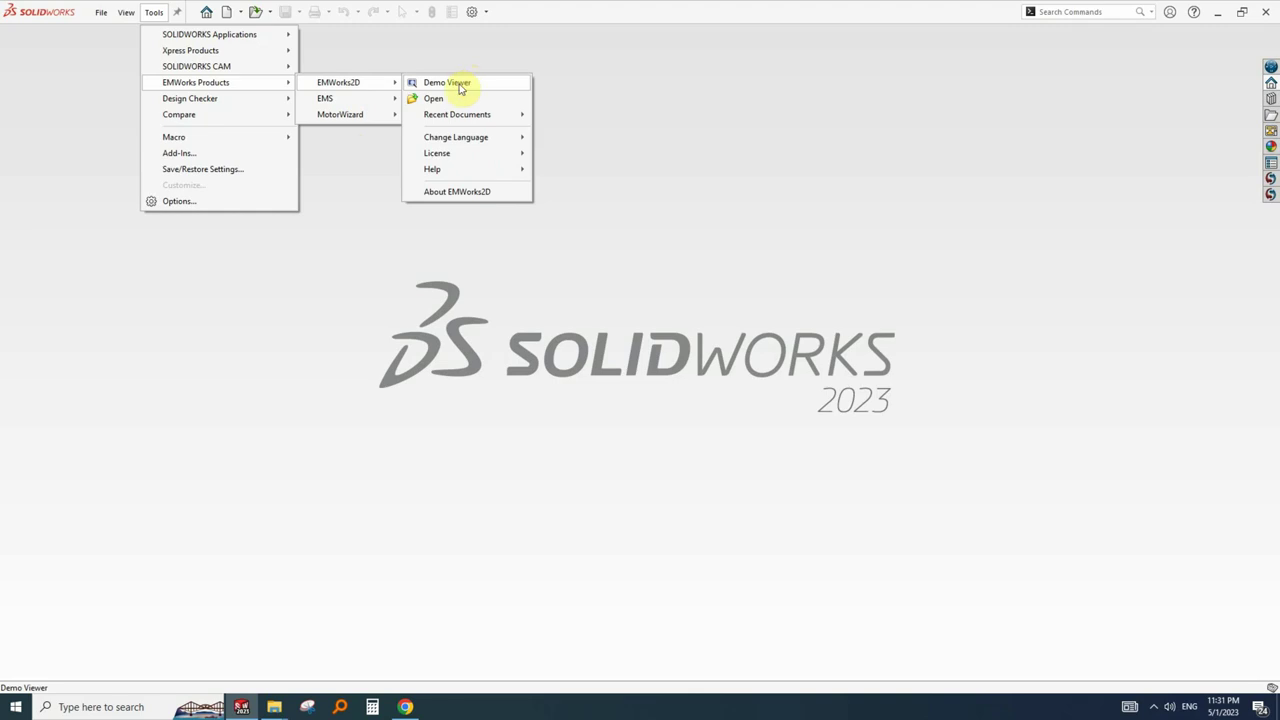
click(456, 83)
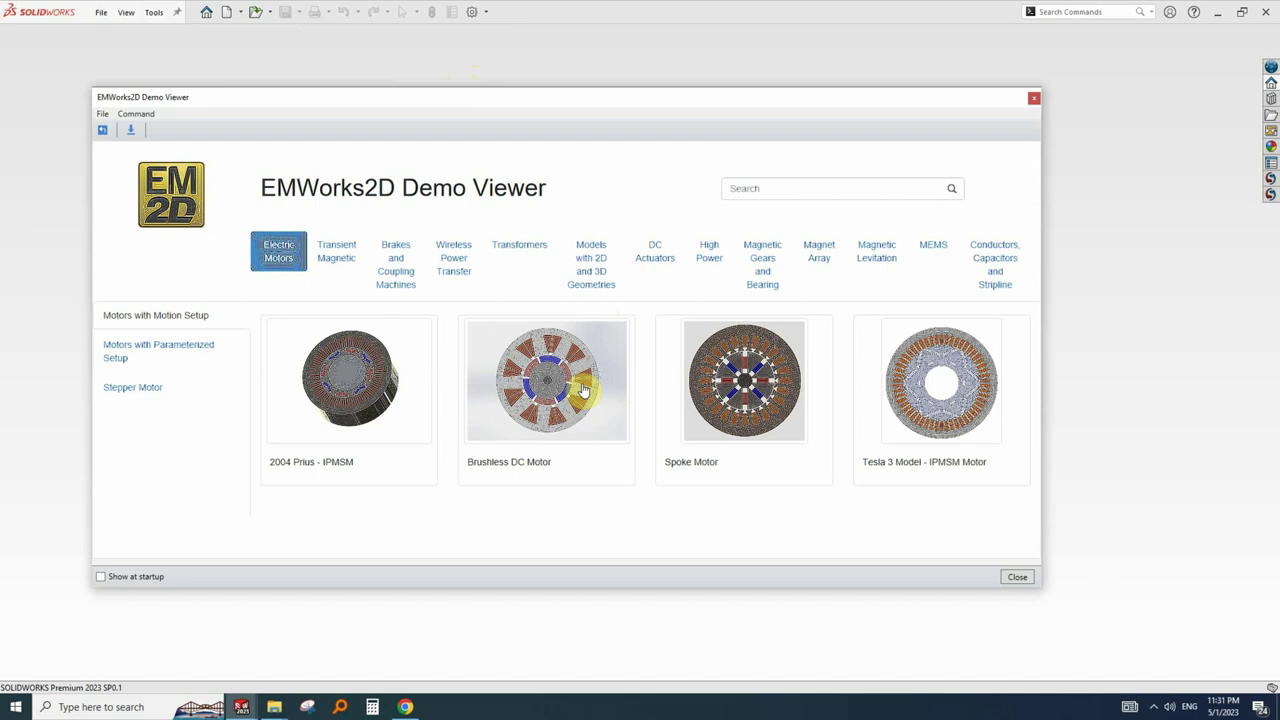
Open the Brushless DC Motor demo, accepting the external referenced documents prompt.
click(583, 390)
click(721, 420)
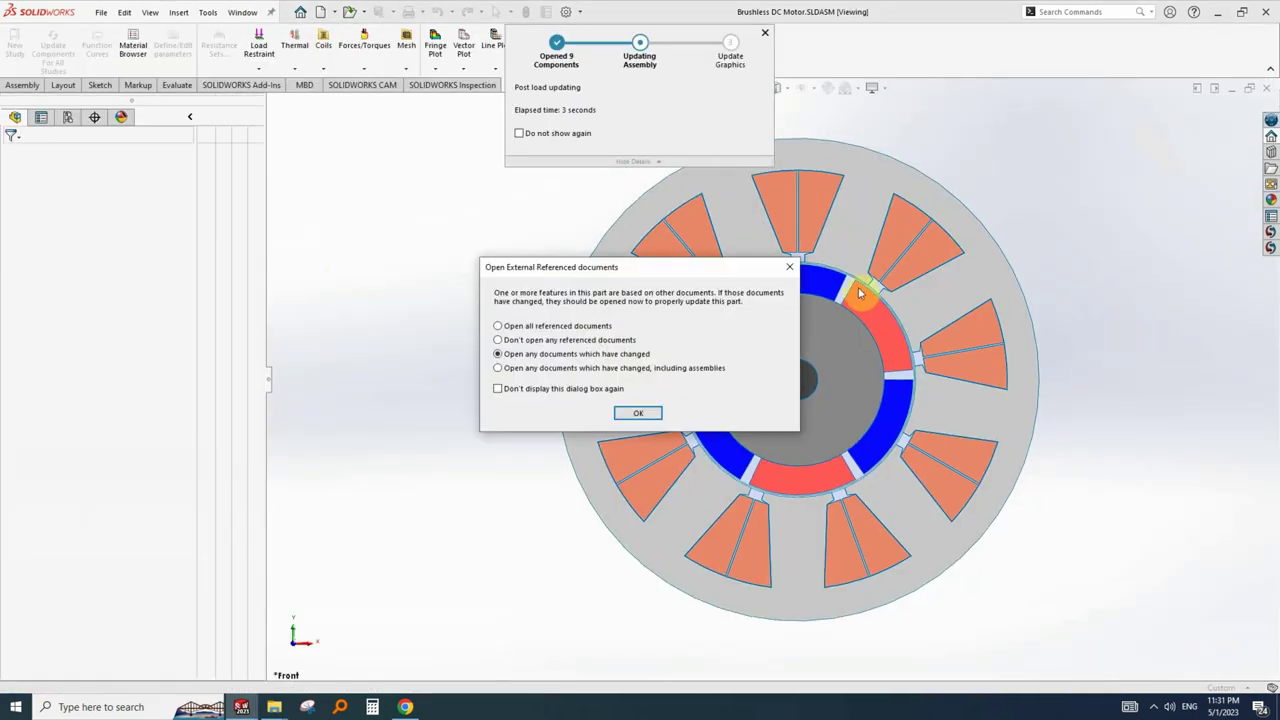
click(636, 414)
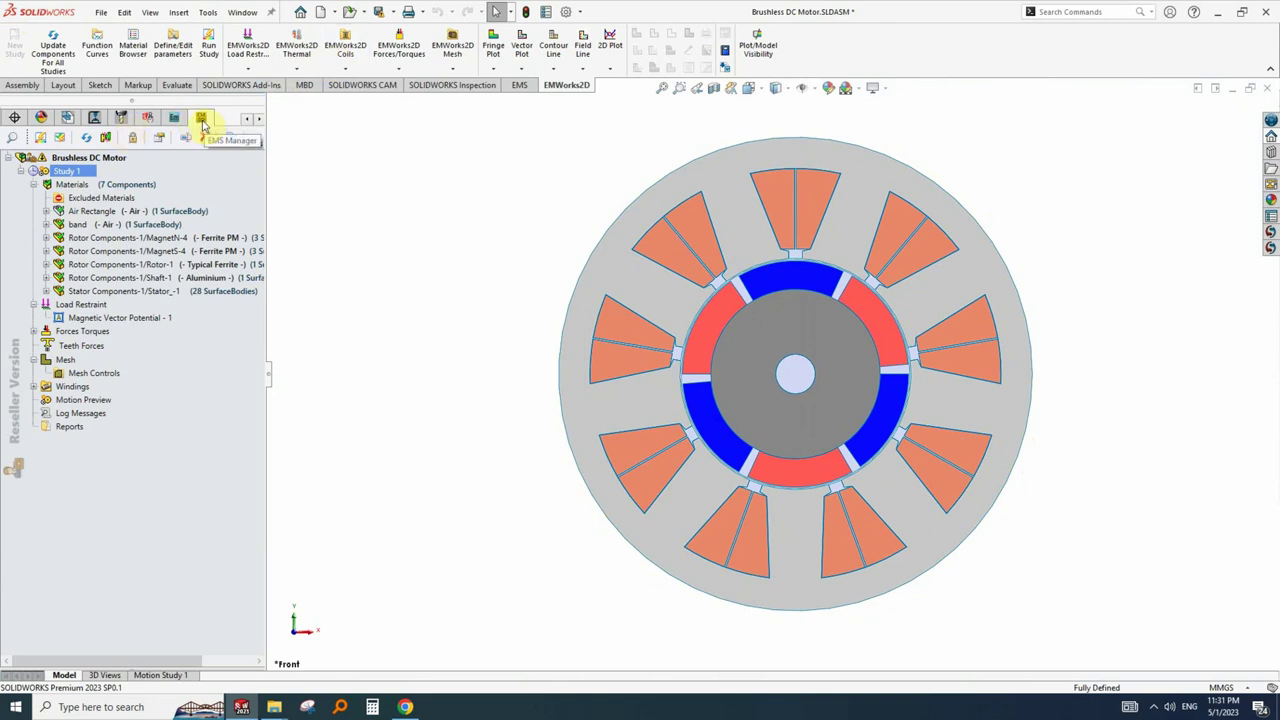
Create a new study named Study 2 with Transient Magnetic analysis type.
right_click(58, 161)
click(82, 167)
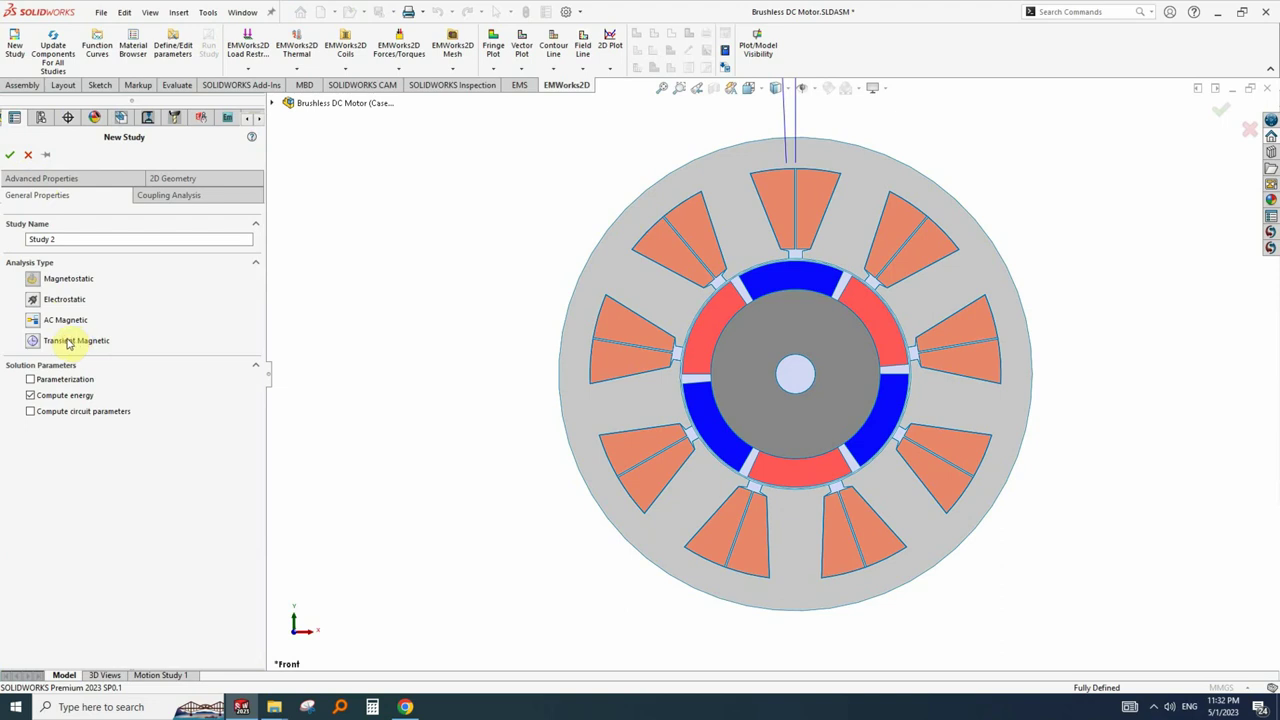
click(33, 341)
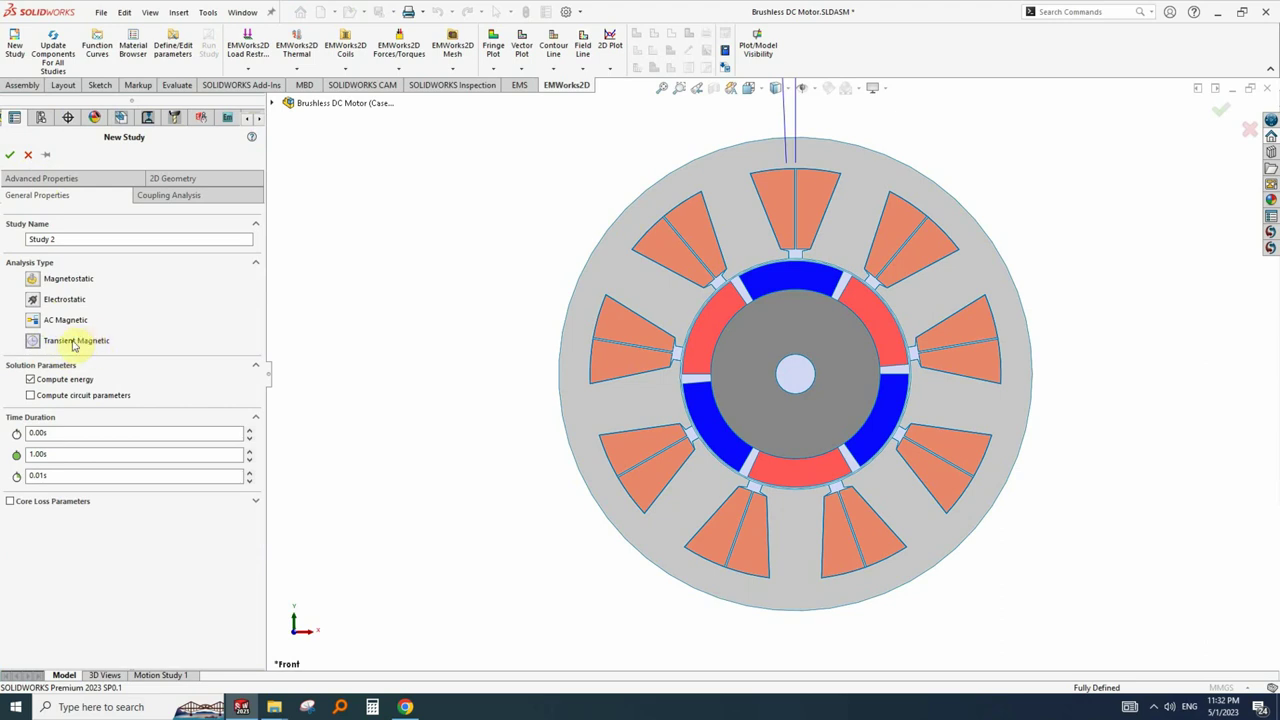
Tick Eccentricity on the Coupling Analysis tab of Study 2.
click(158, 204)
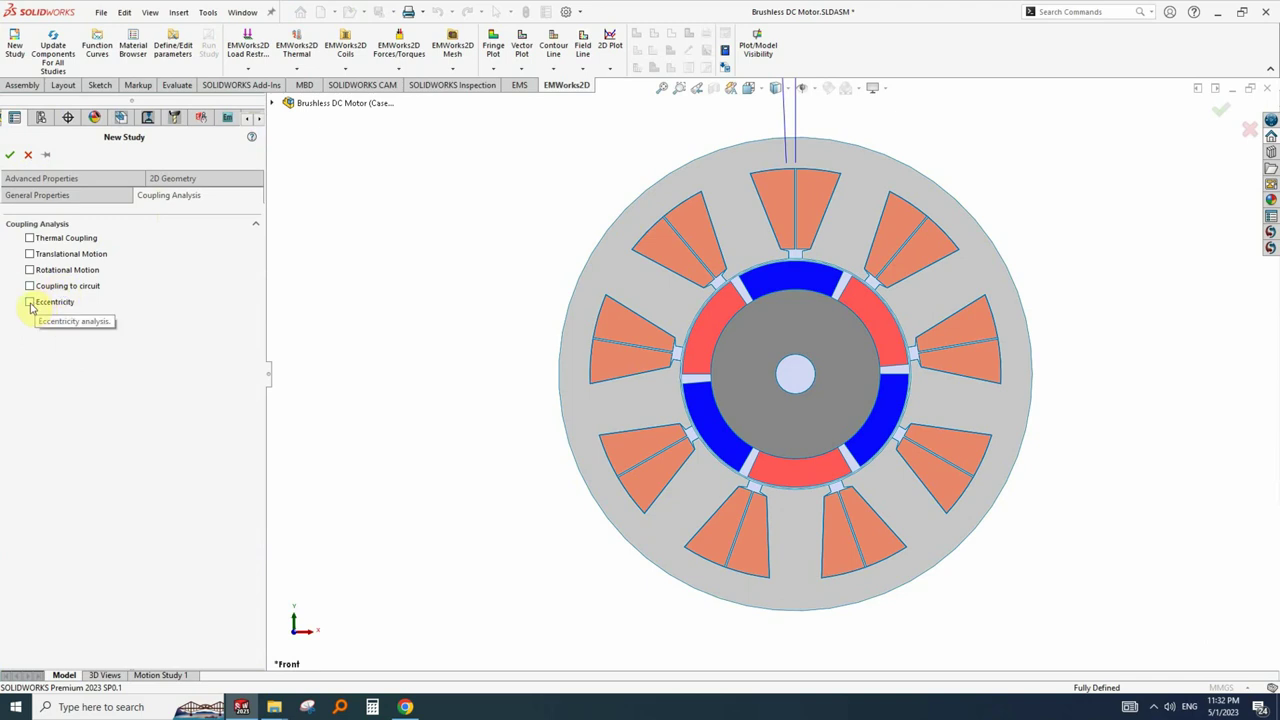
click(30, 302)
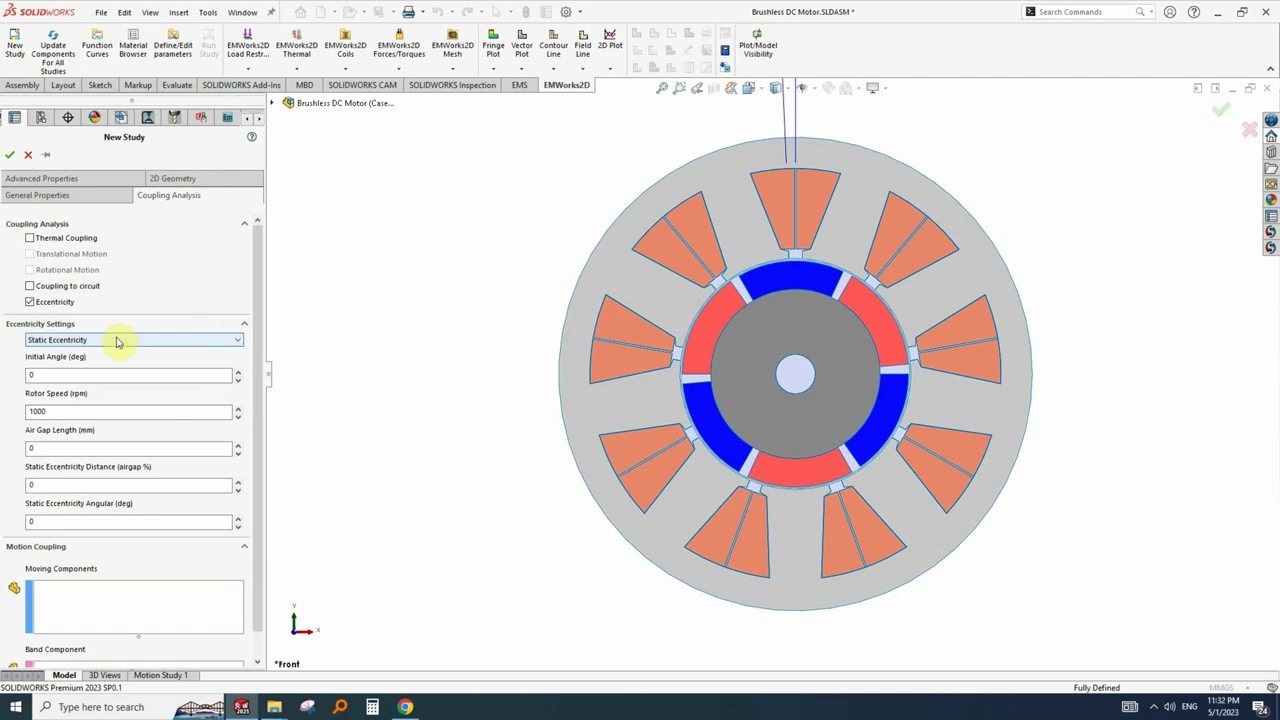
Keep Static Eccentricity as the type and review the angle, rotor speed and air gap fields.
click(62, 340)
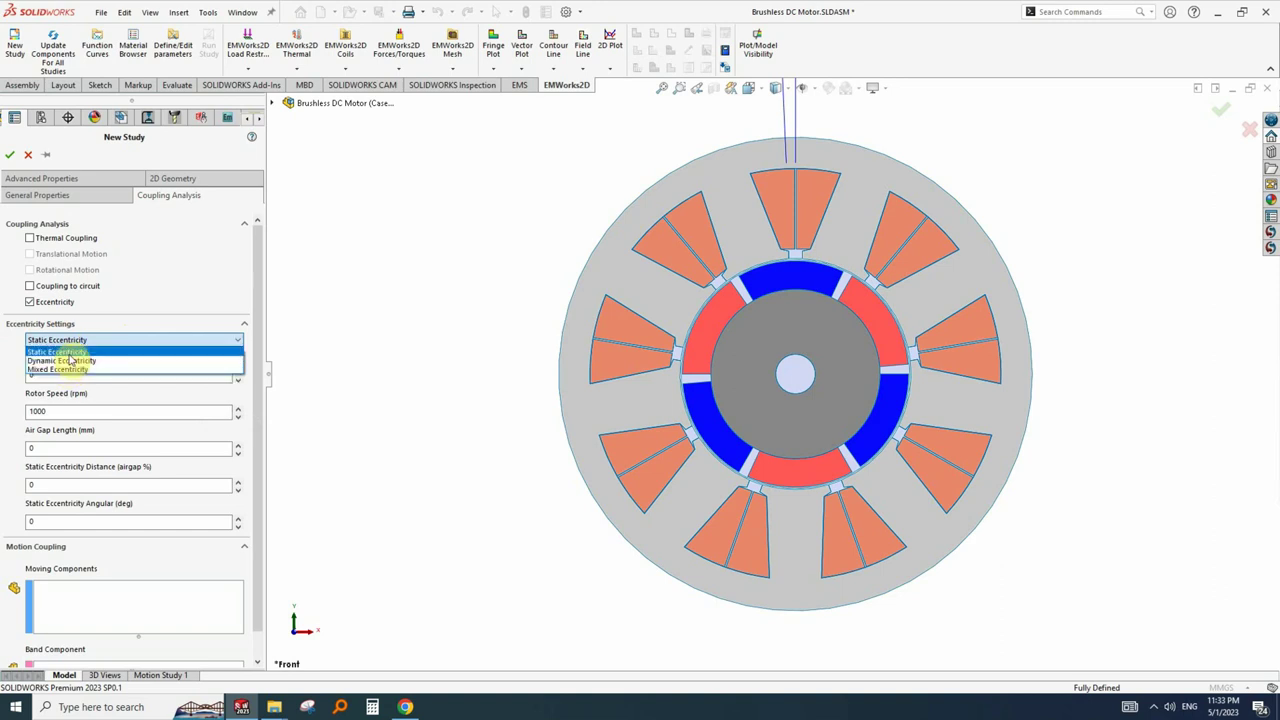
click(69, 355)
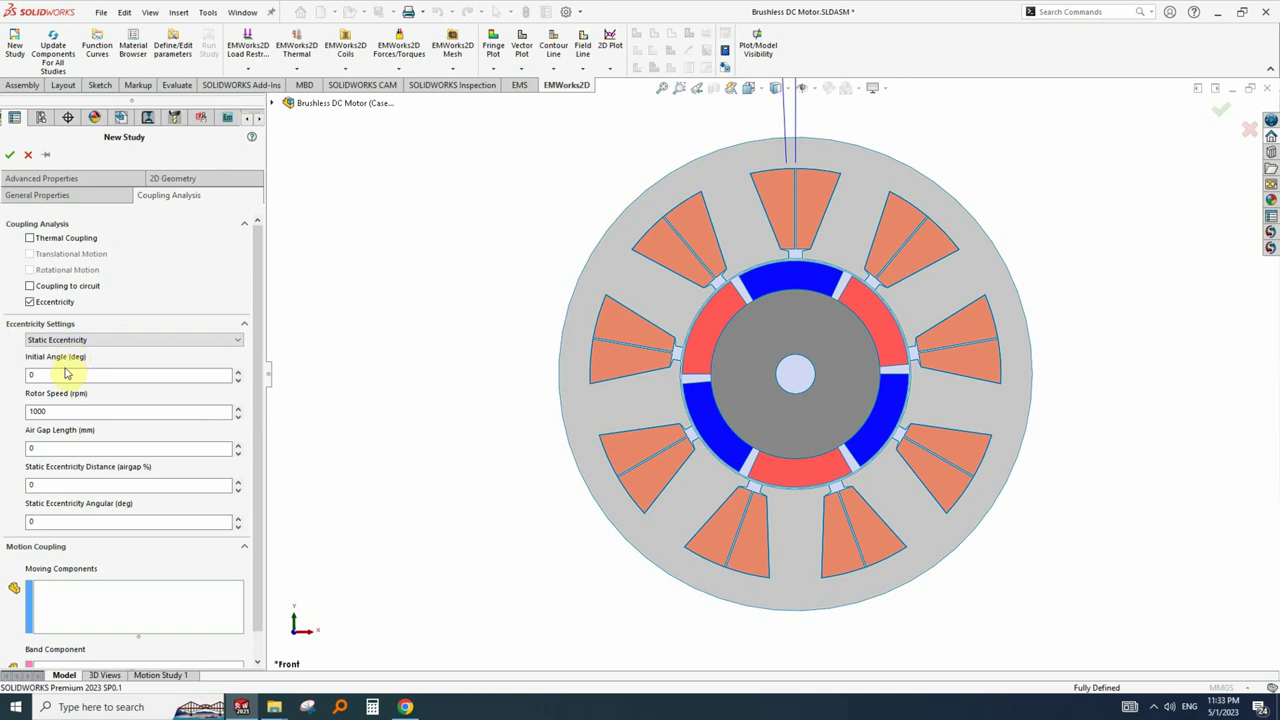
click(70, 374)
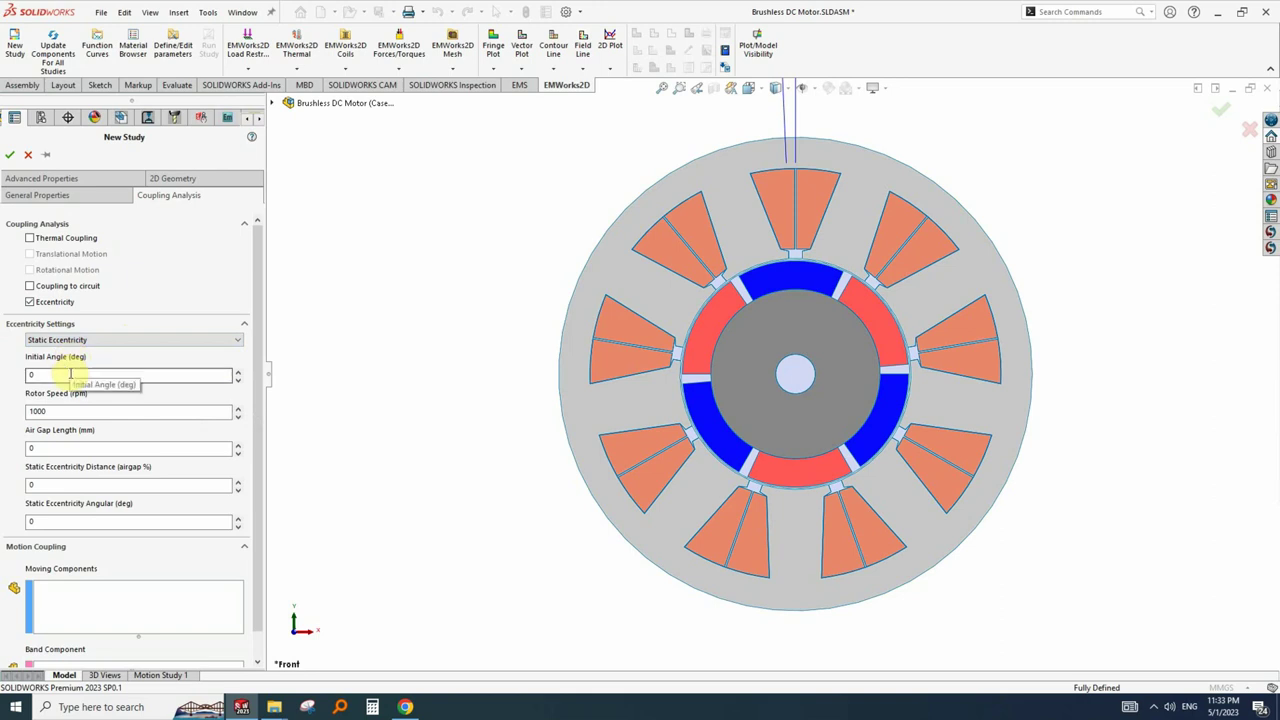
click(63, 413)
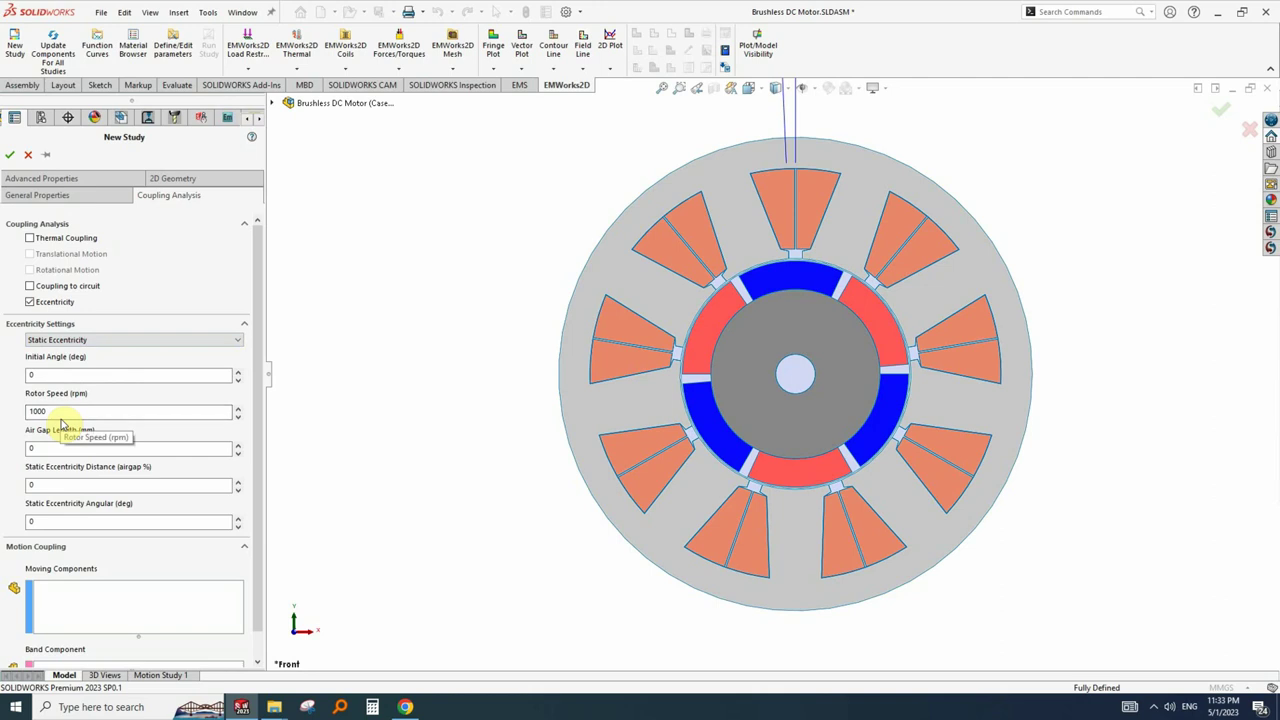
click(59, 448)
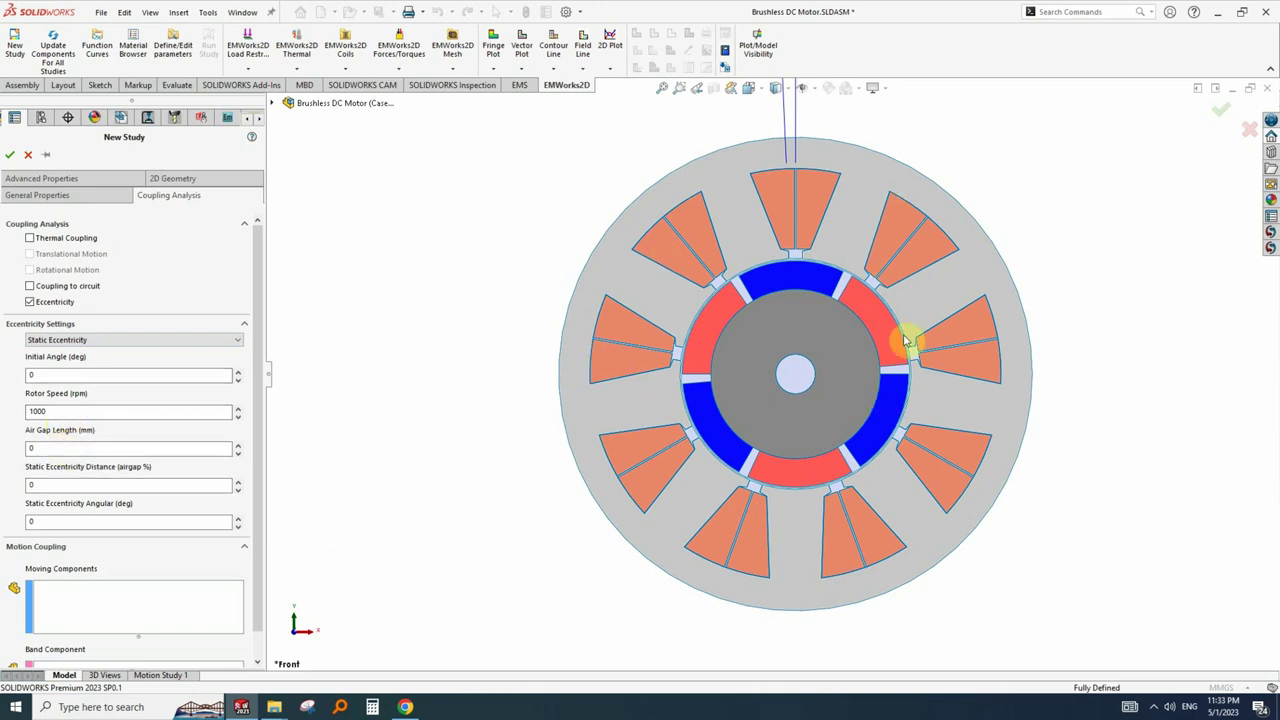
scroll(917, 380, down, 8)
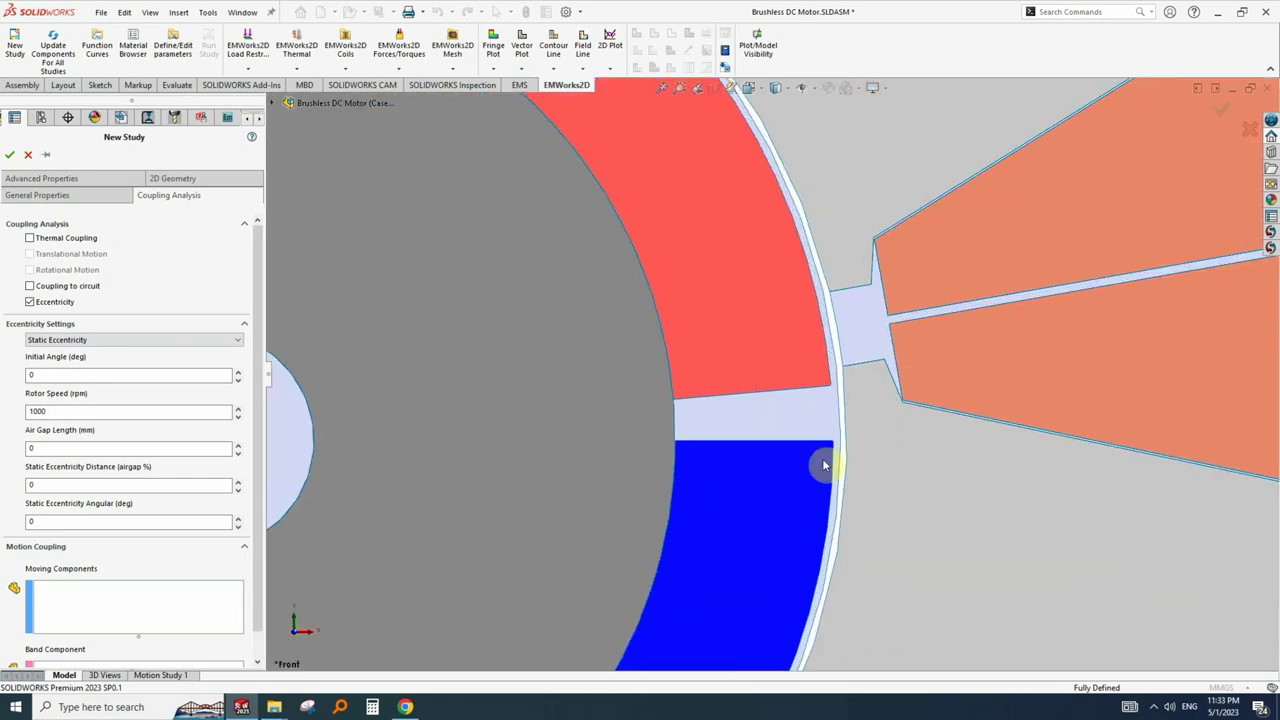
scroll(824, 464, up, 8)
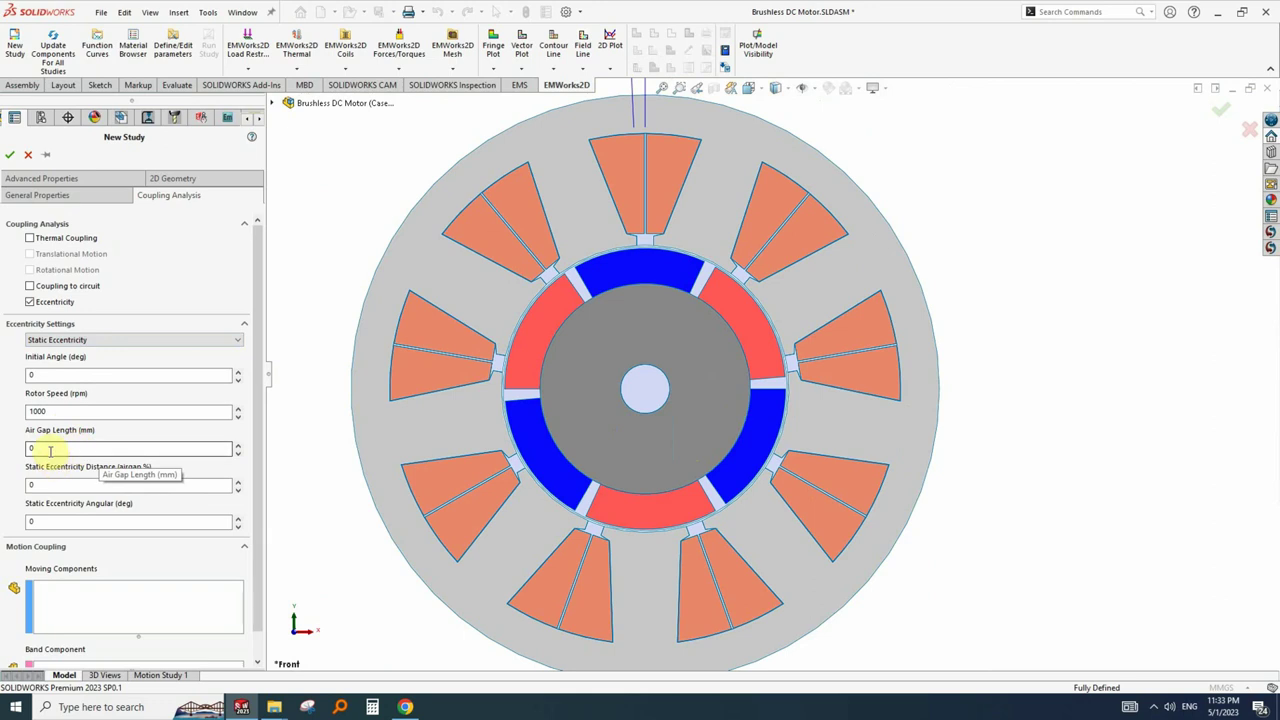
Enter 1 mm for Air Gap Length and select the Static Eccentricity Distance value.
drag(48, 450, 16, 453)
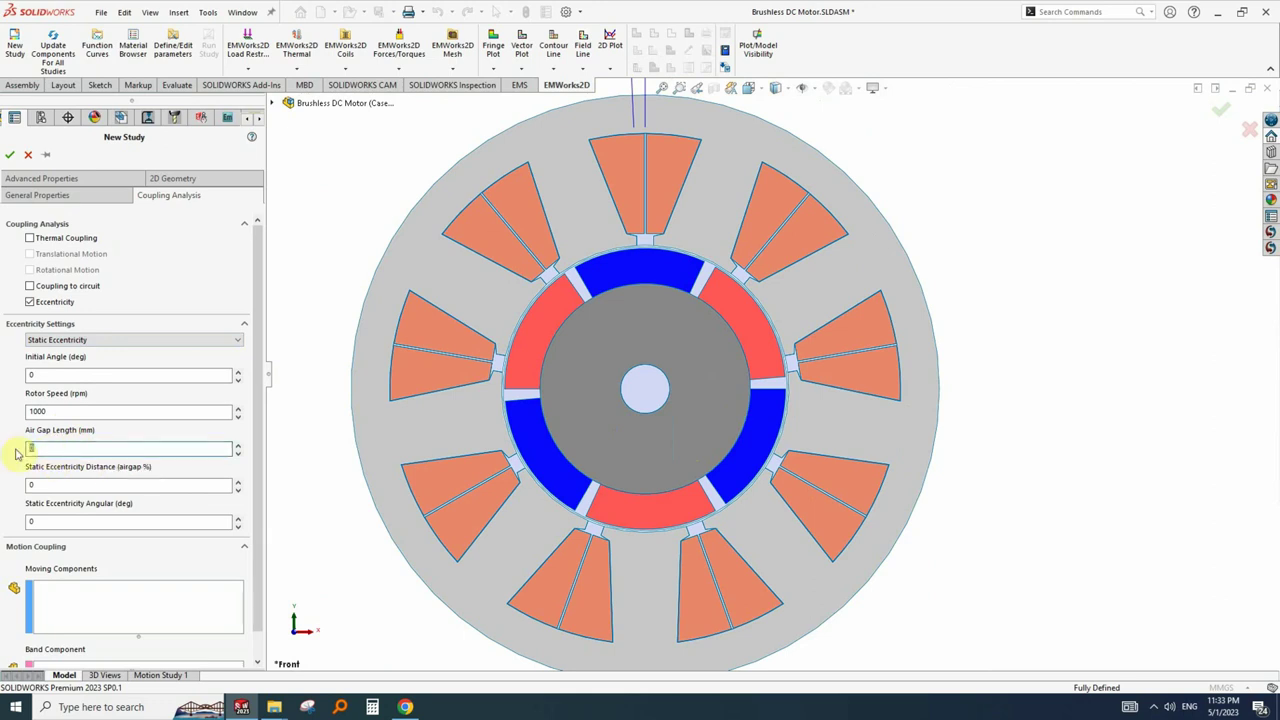
text(1)
double_click(45, 485)
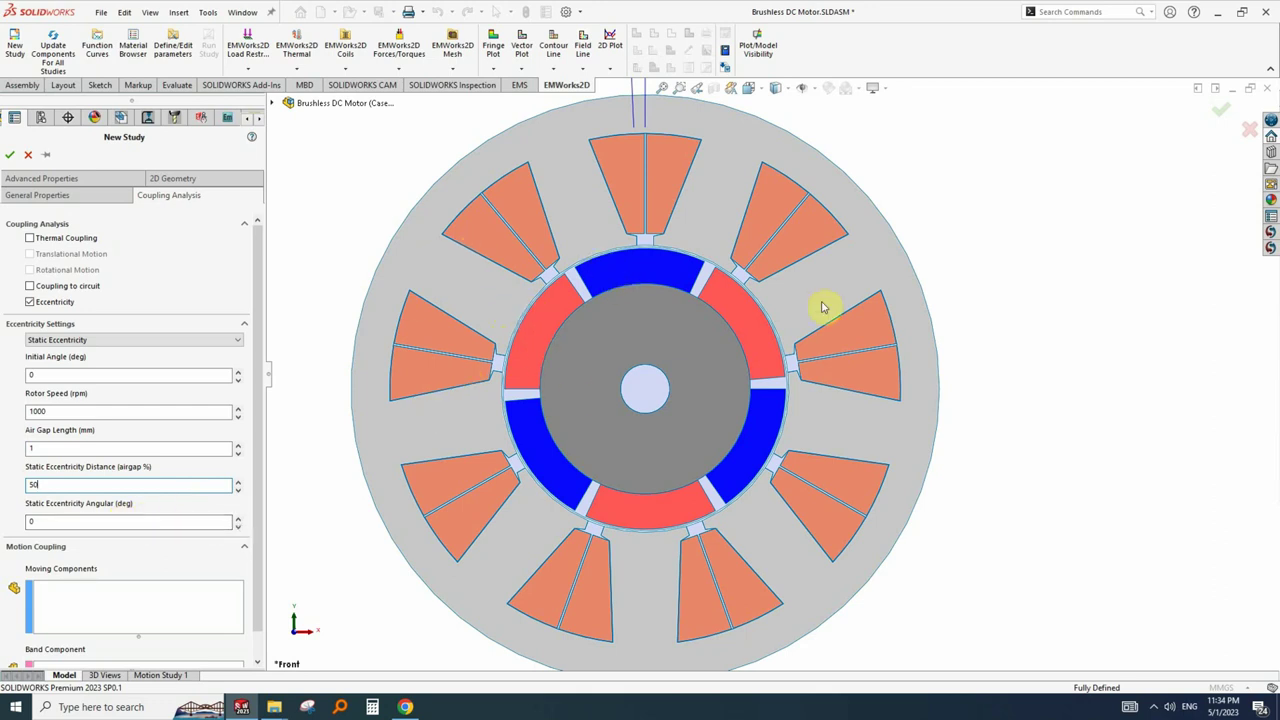
Switch to Dynamic Eccentricity and check its angle, 1 mm air gap and 1500 rpm speed.
click(135, 340)
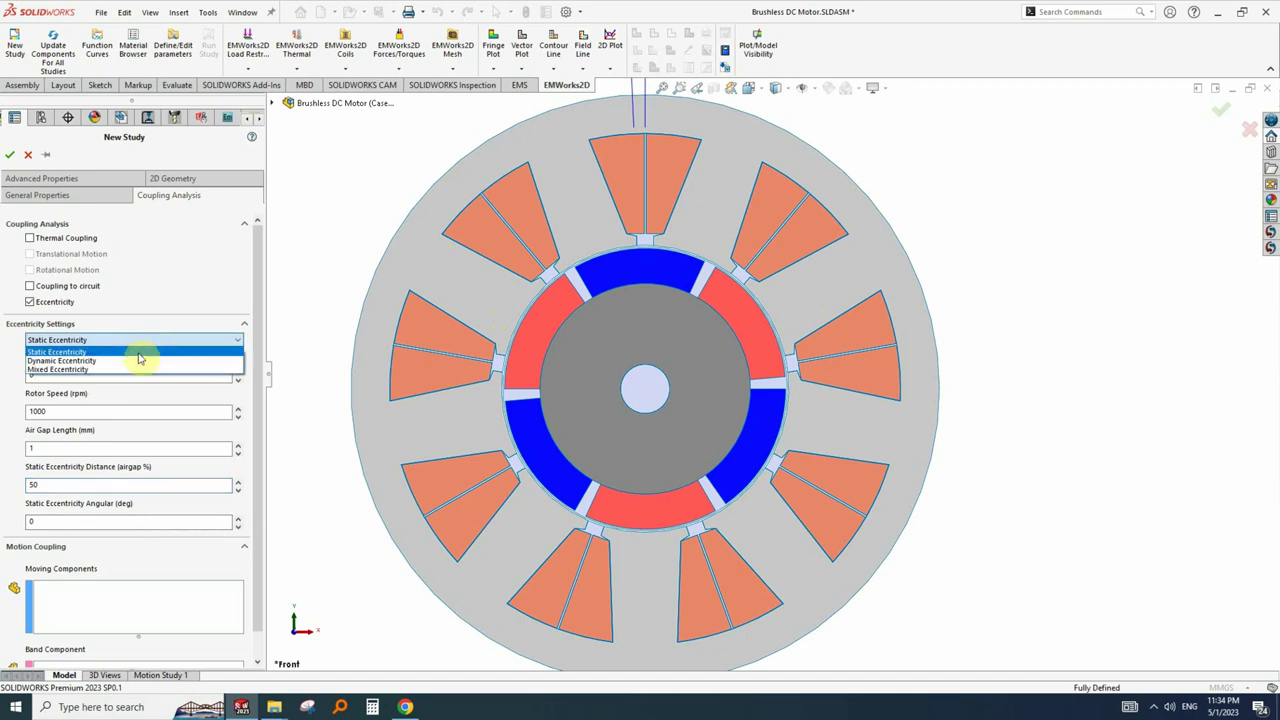
click(139, 361)
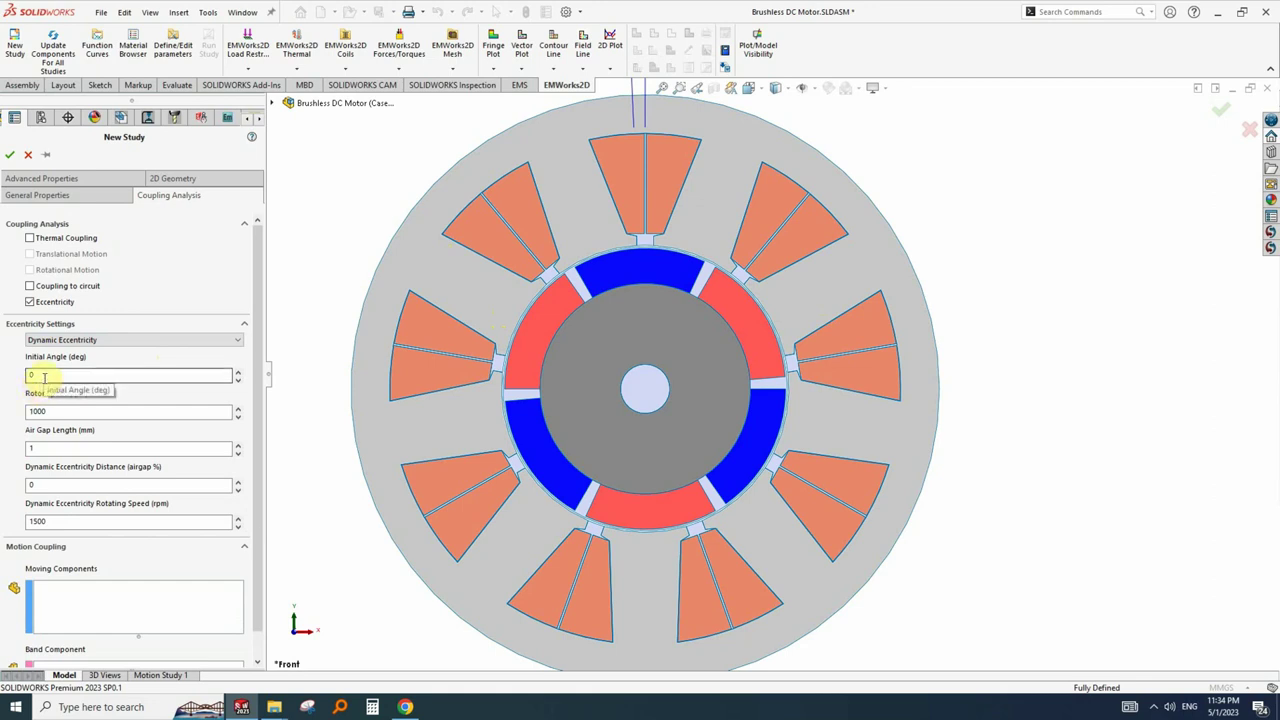
double_click(43, 376)
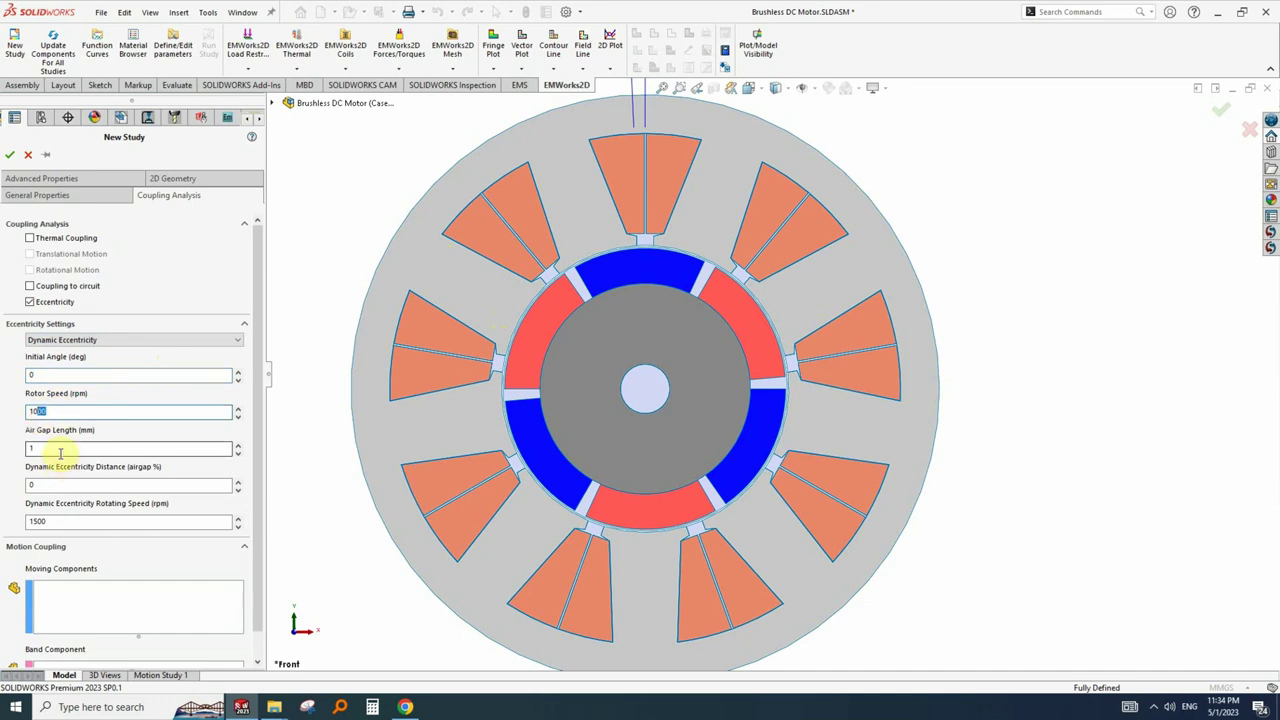
click(45, 452)
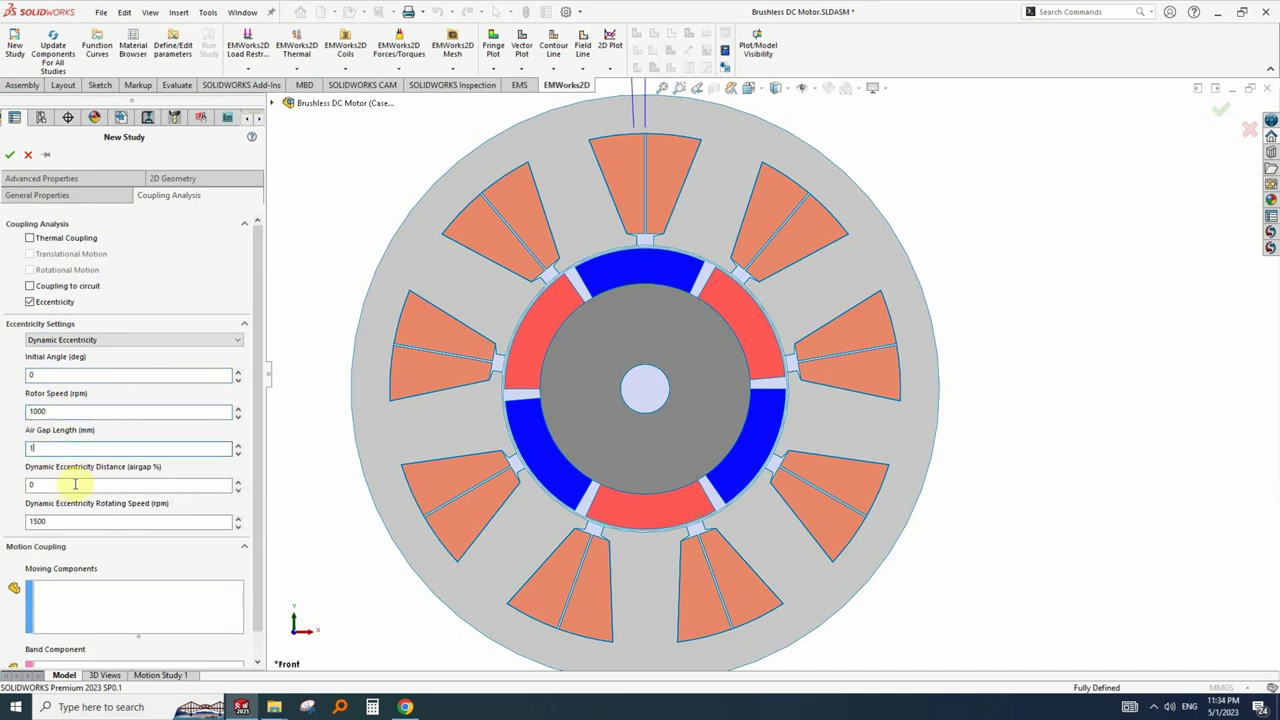
scroll(282, 544, down, 3)
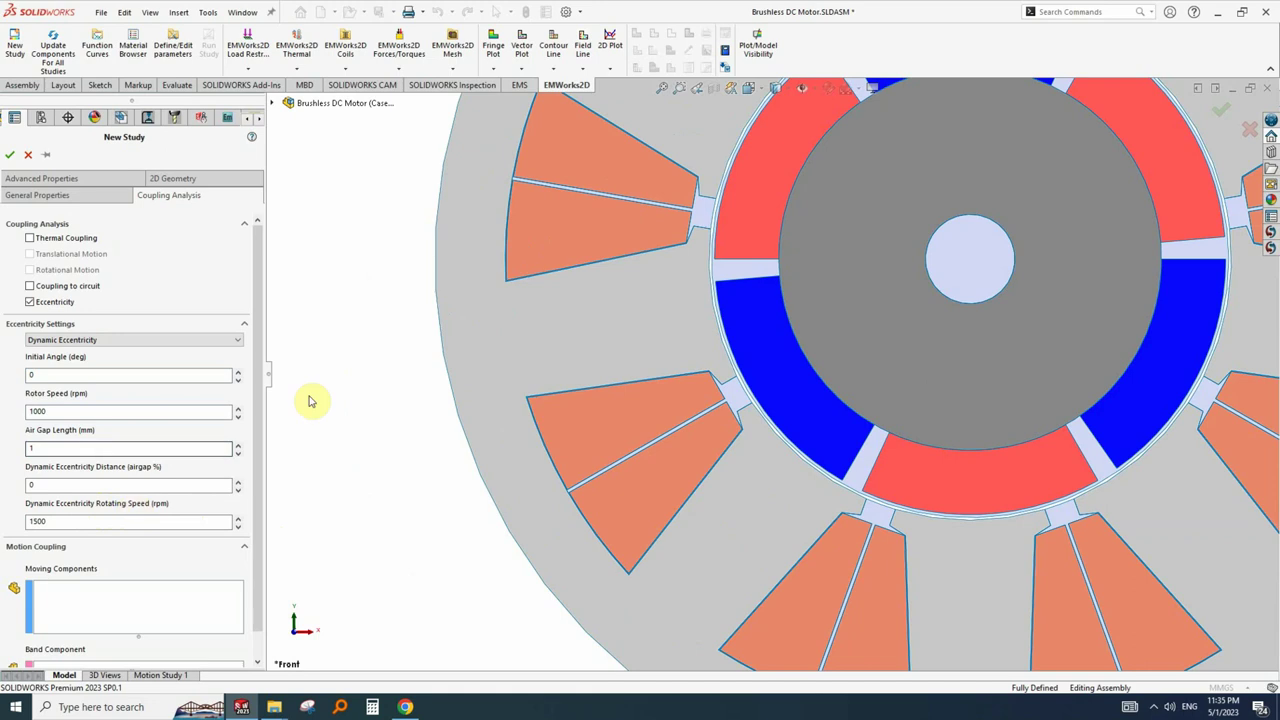
key(f)
click(223, 342)
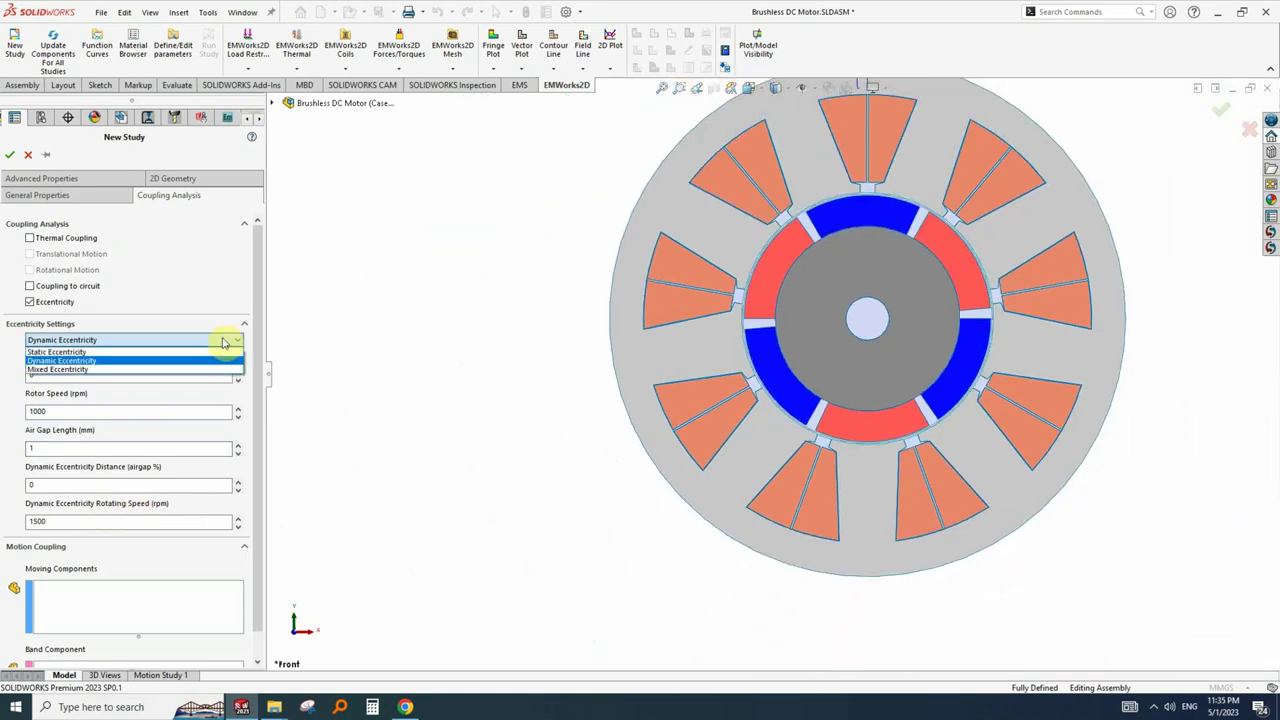
click(223, 342)
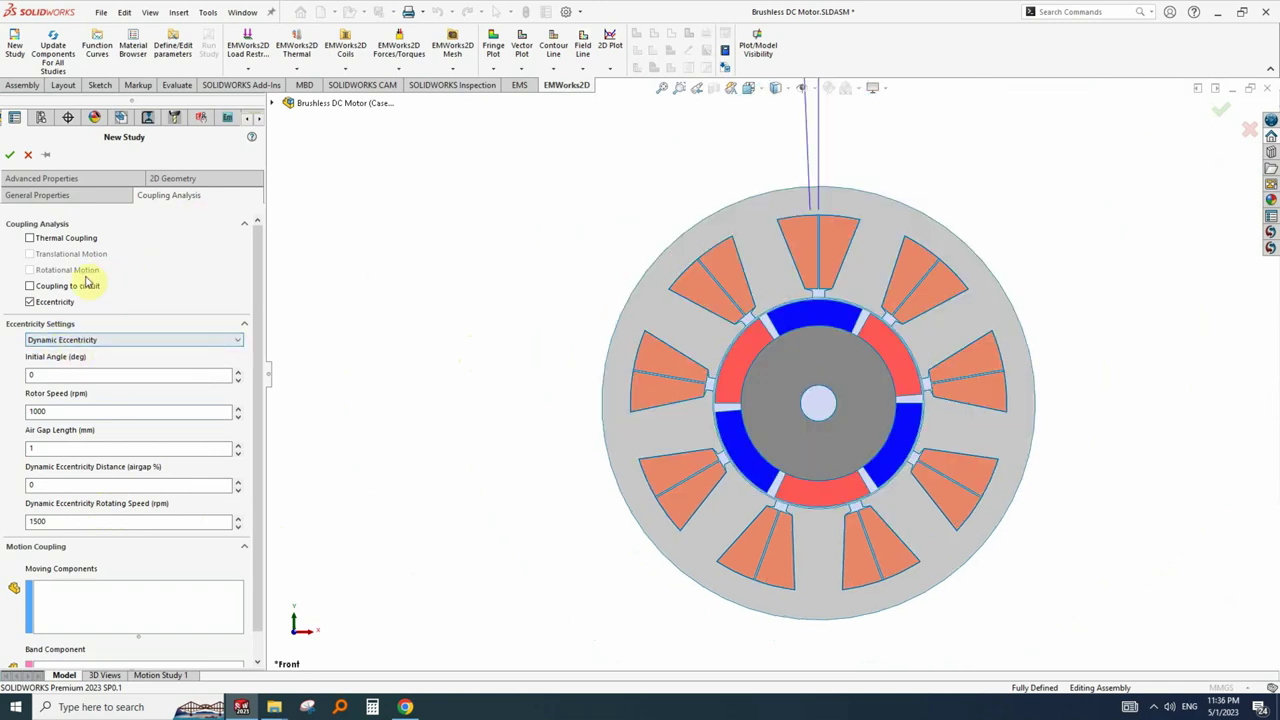
Confirm Study 2, then expand the flyout FeatureManager tree to find Coordinate System1.
click(38, 179)
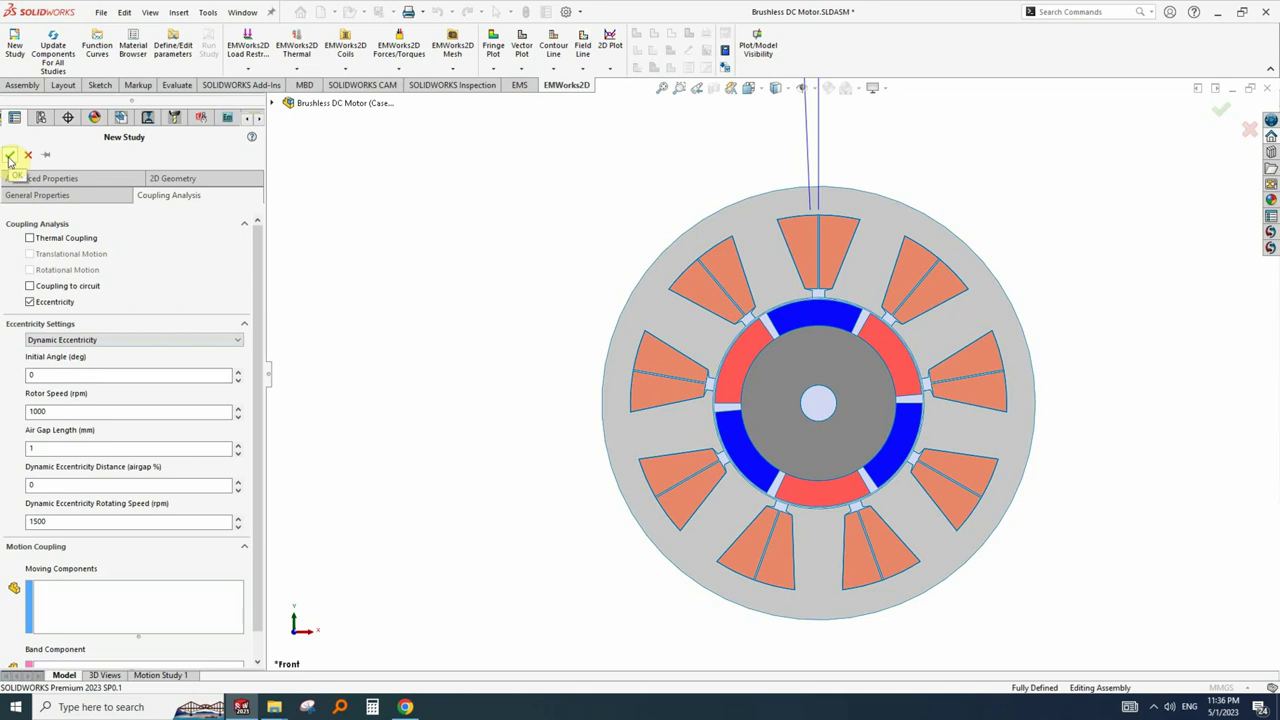
click(8, 157)
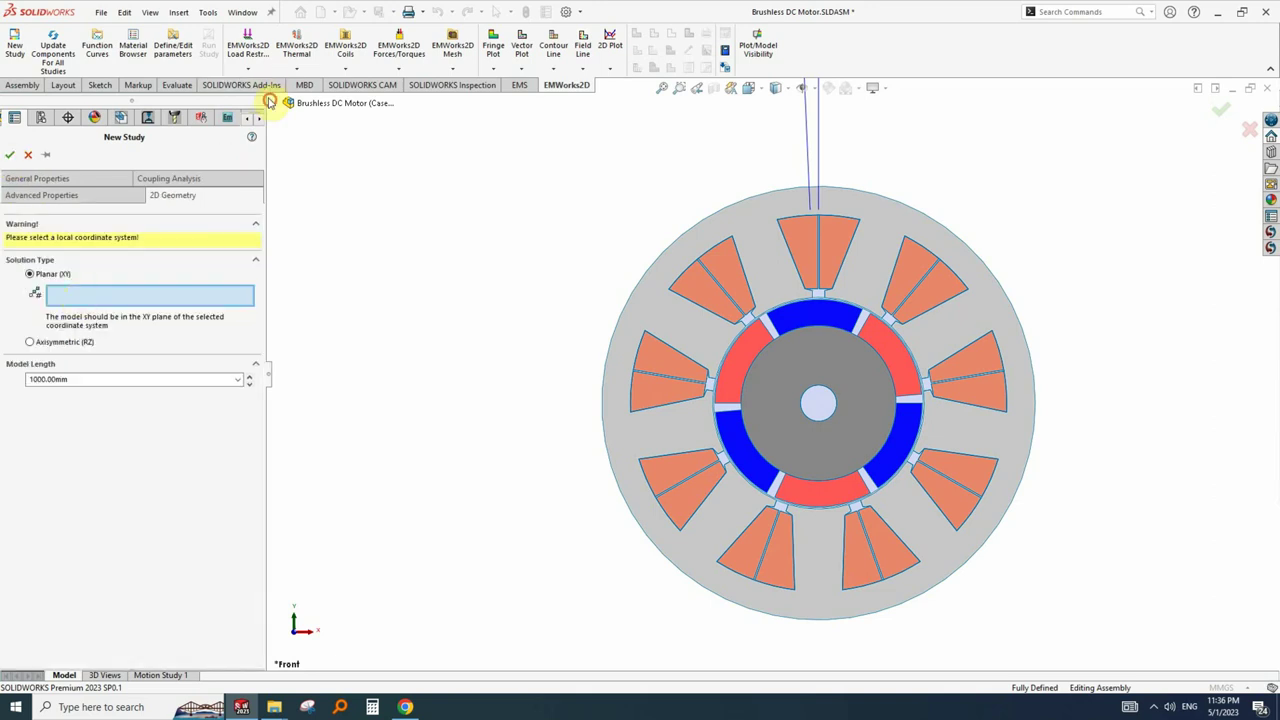
click(272, 104)
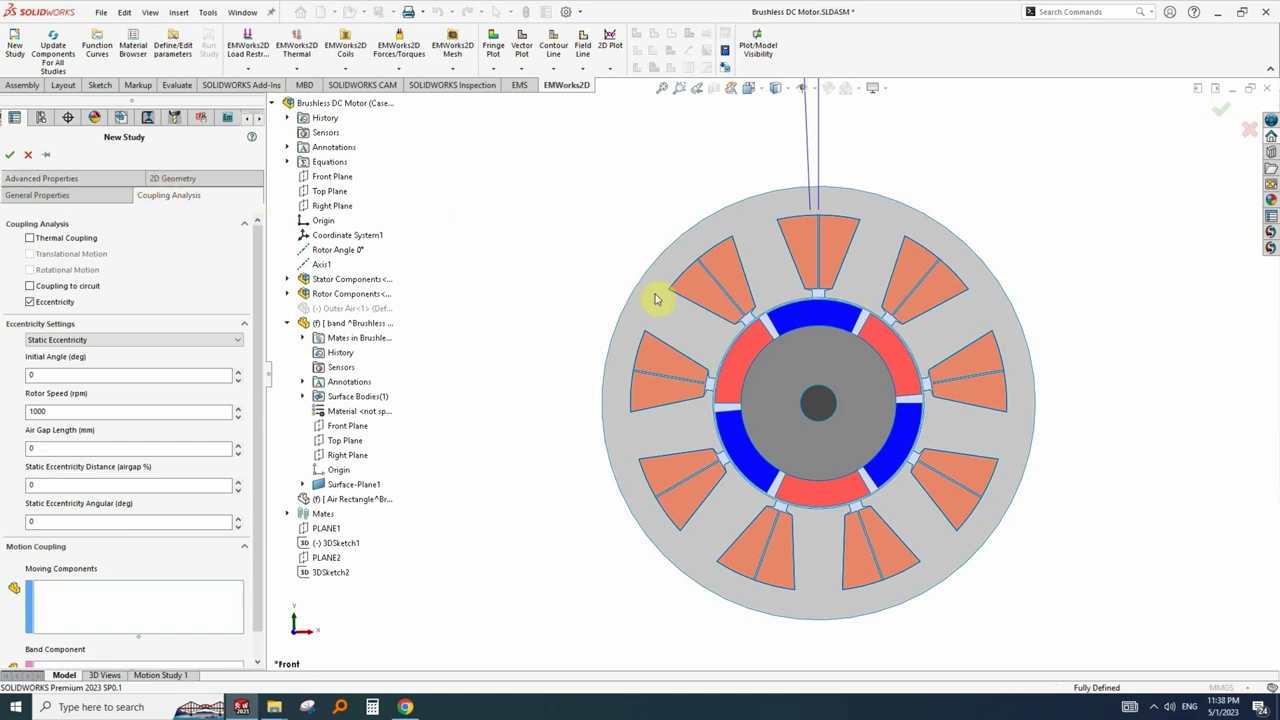
scroll(703, 265, up, 5)
scroll(760, 320, down, 4)
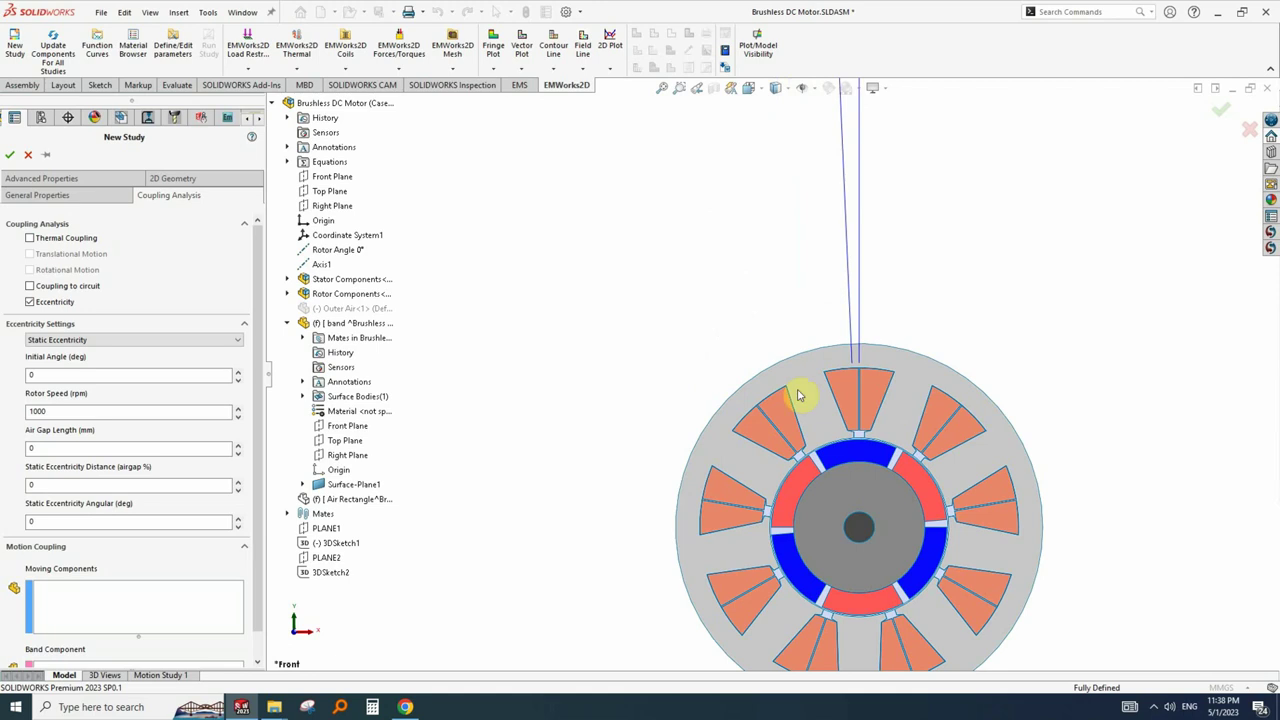
scroll(857, 523, down, 3)
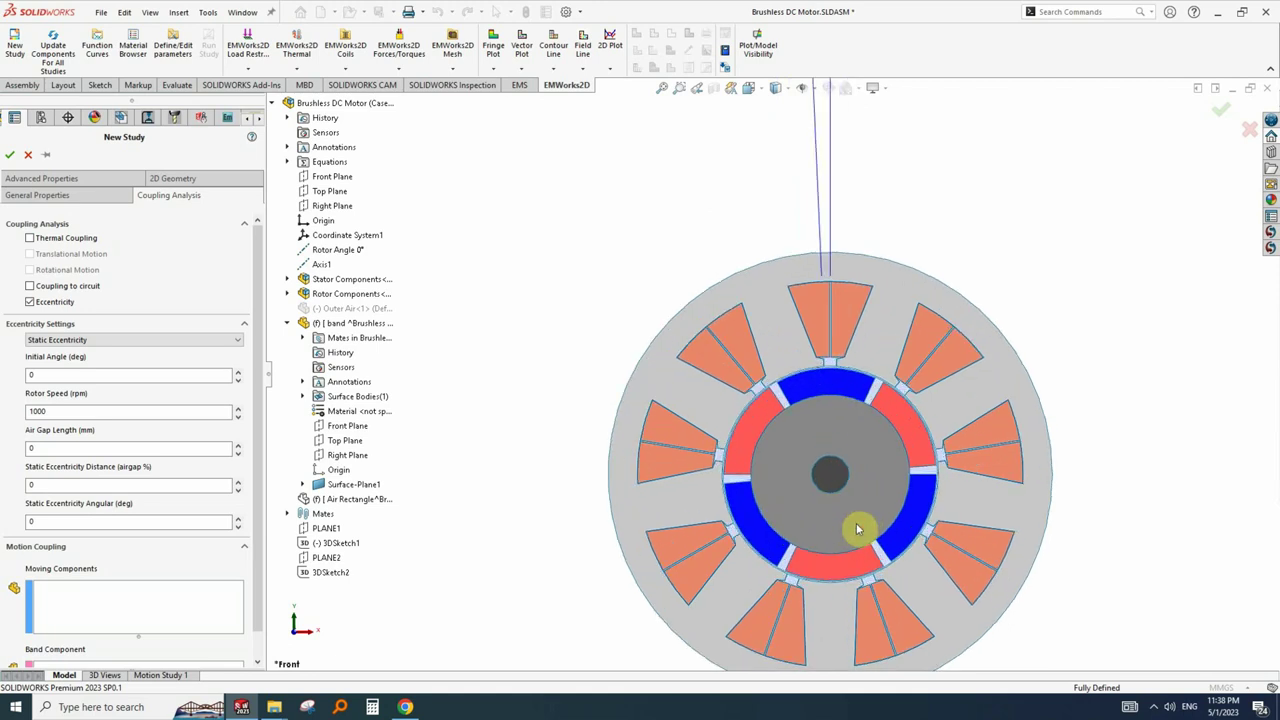
scroll(857, 529, up, 1)
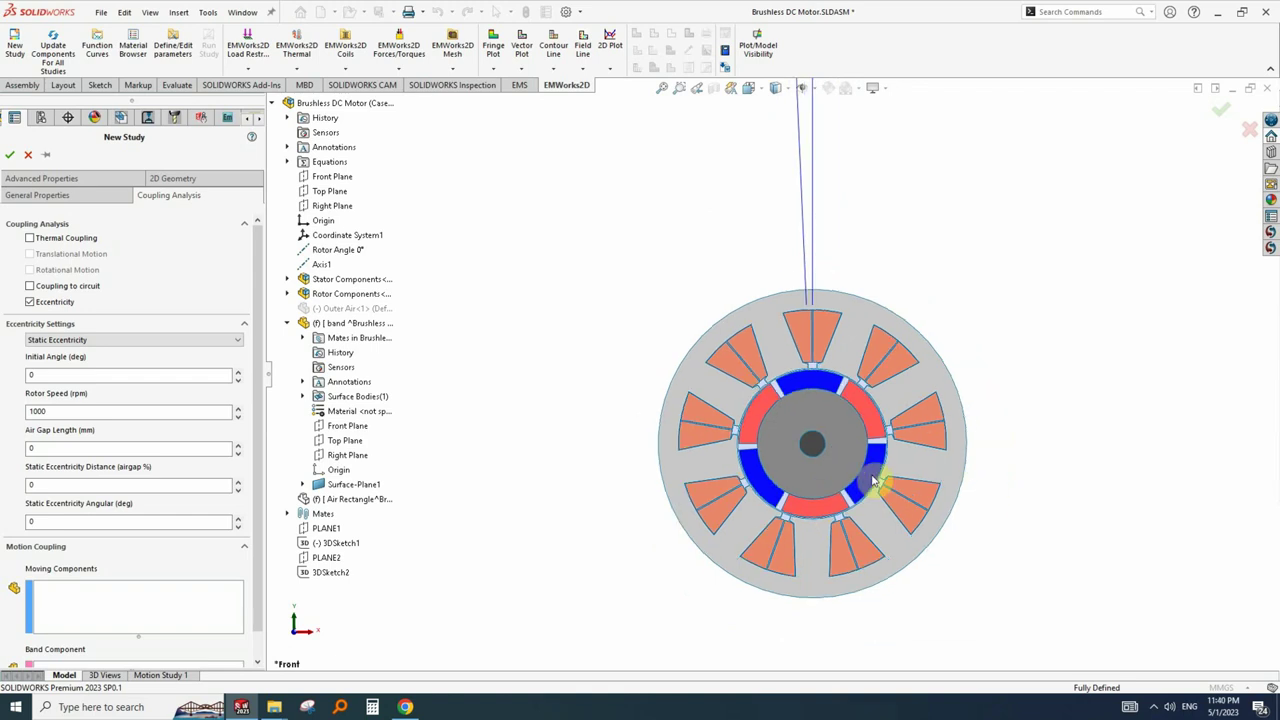
scroll(800, 491, up, 2)
scroll(790, 505, down, 3)
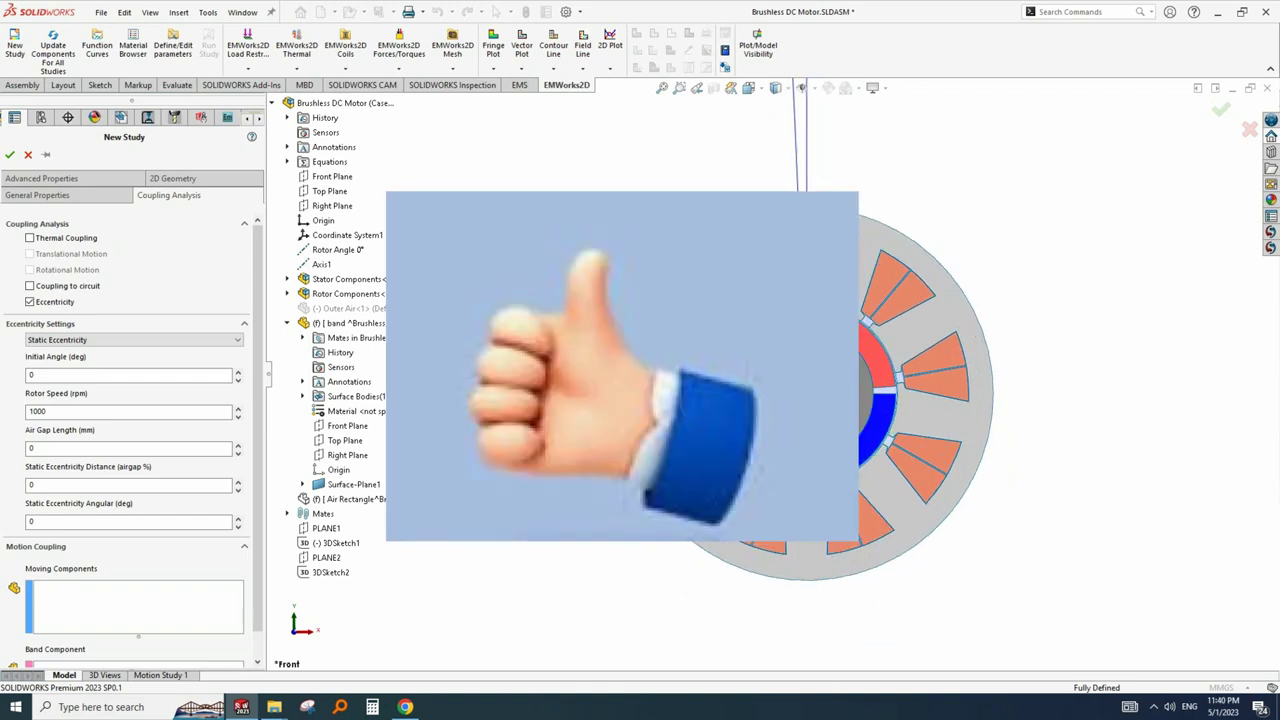